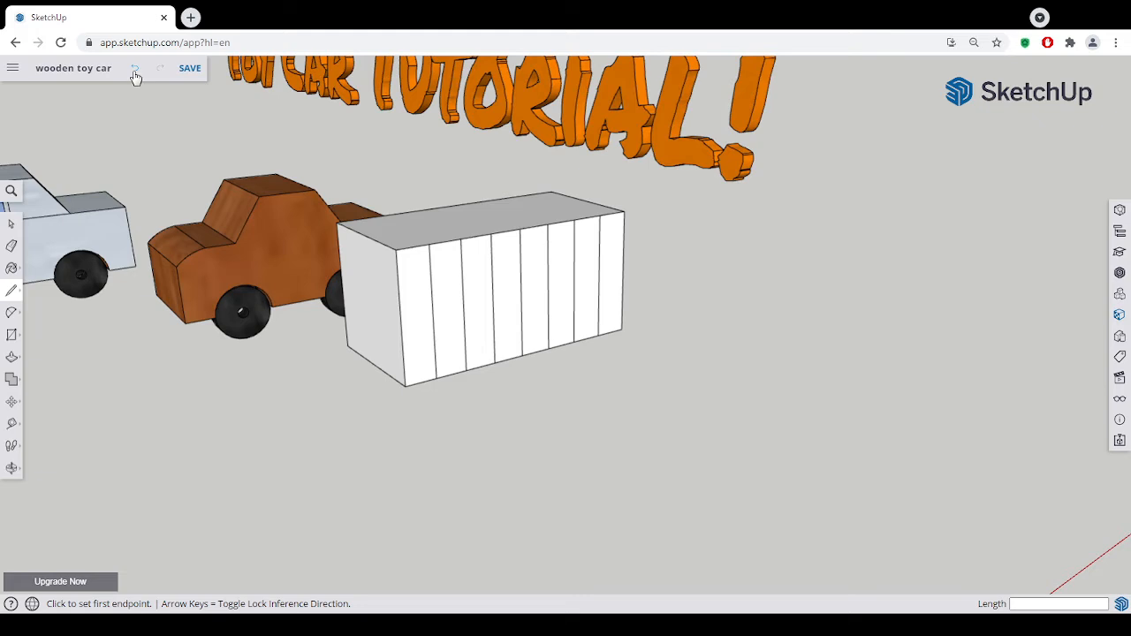
Undo the last vertical grid line and redraw it down the long side face, one column in from the near corner
{"action": "left_click", "coordinate": [136, 70]}
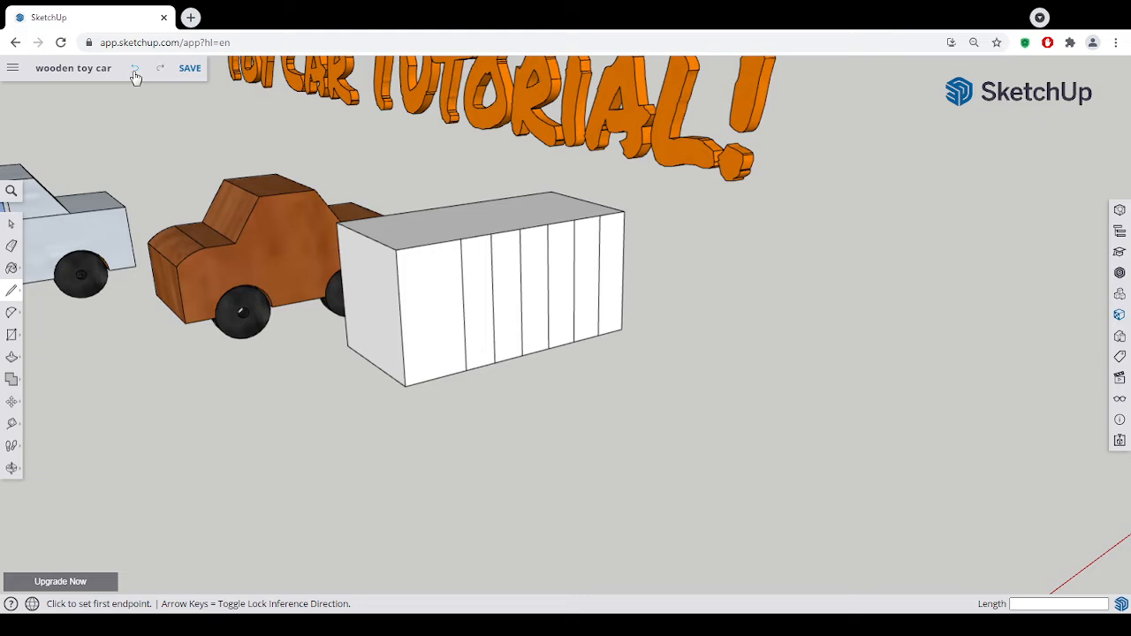
{"action": "left_click", "coordinate": [428, 244]}
{"action": "left_click", "coordinate": [436, 376]}
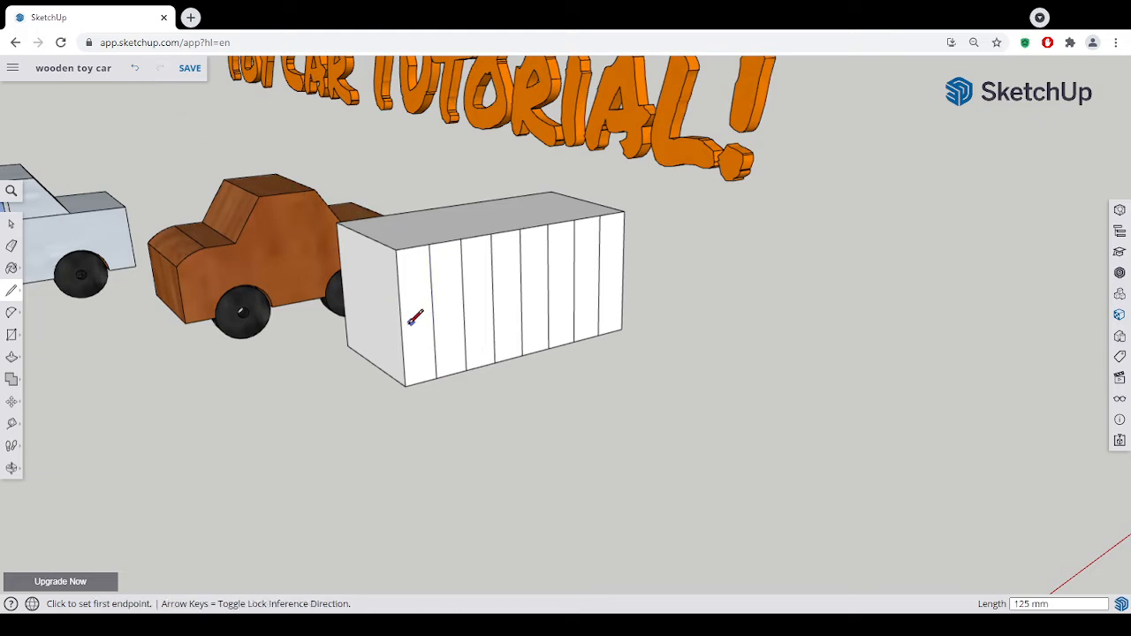
Try a horizontal line across the gridded face between its end-edge midpoints, and undo it along with a stray start point
{"action": "left_click", "coordinate": [400, 319]}
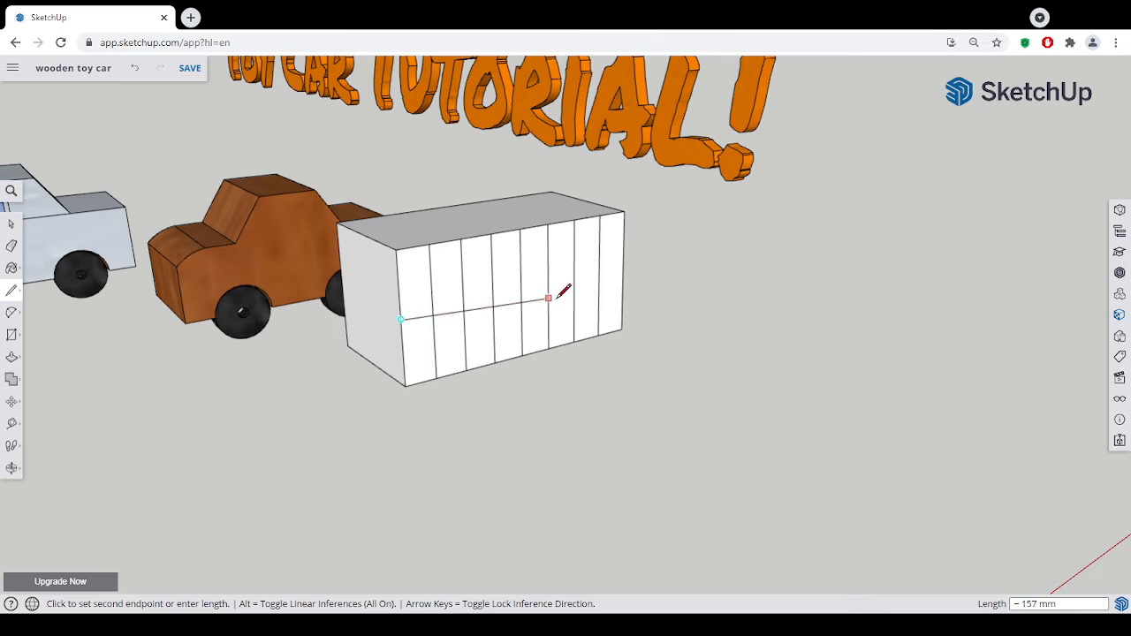
{"action": "left_click", "coordinate": [623, 273]}
{"action": "middle_click_drag", "start_coordinate": [680, 334], "coordinate": [515, 281]}
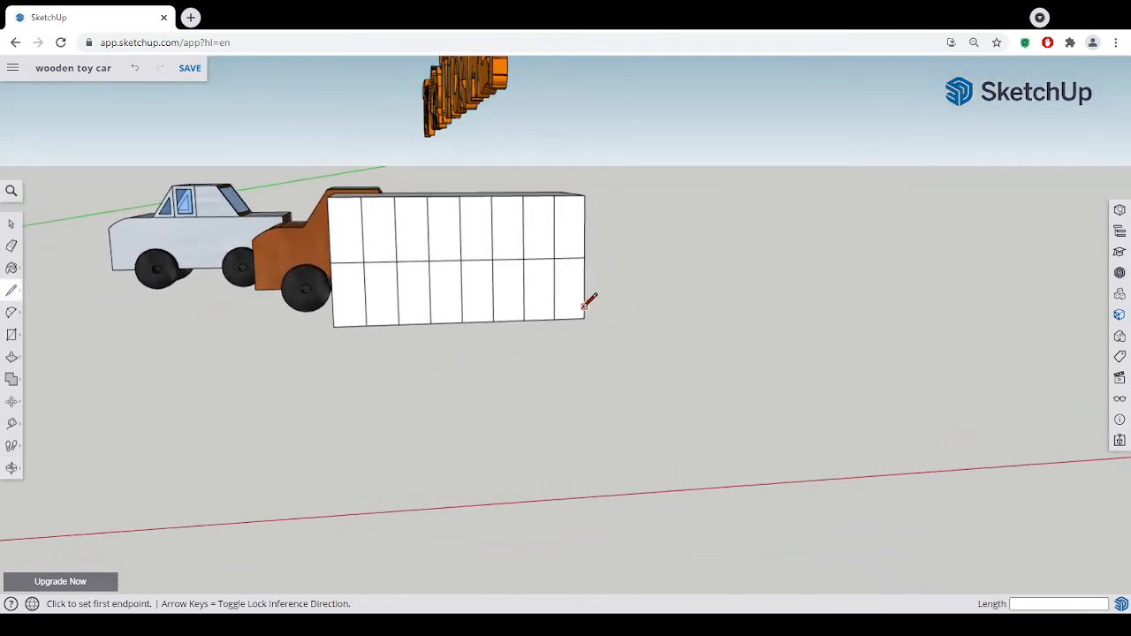
{"action": "middle_click_drag", "start_coordinate": [588, 297], "coordinate": [647, 353]}
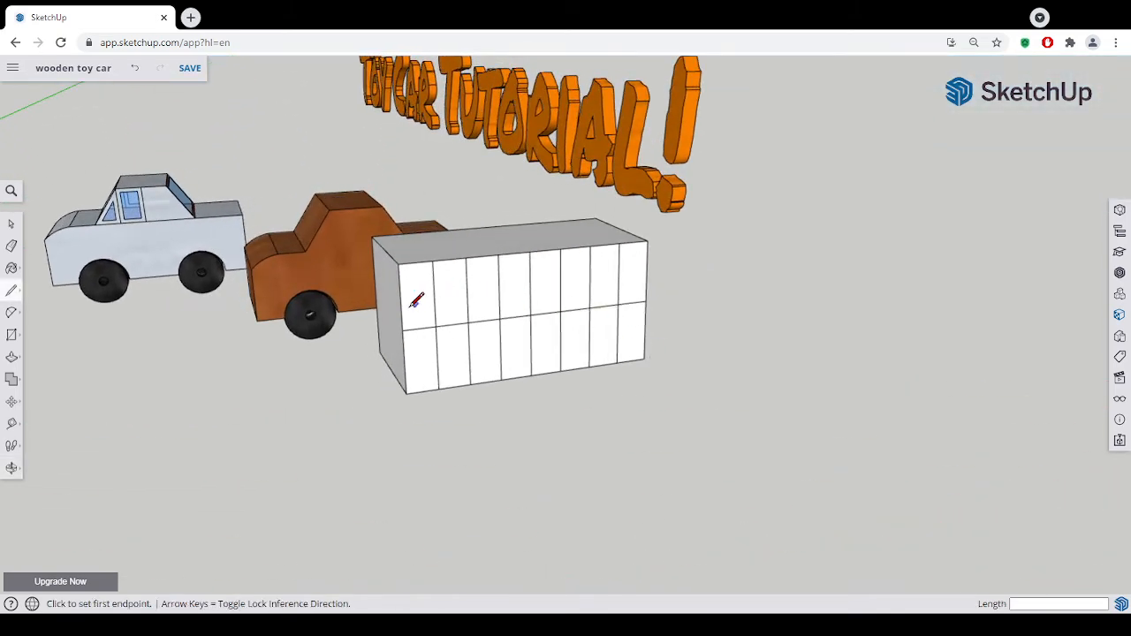
{"action": "middle_click_drag", "start_coordinate": [419, 298], "coordinate": [424, 265]}
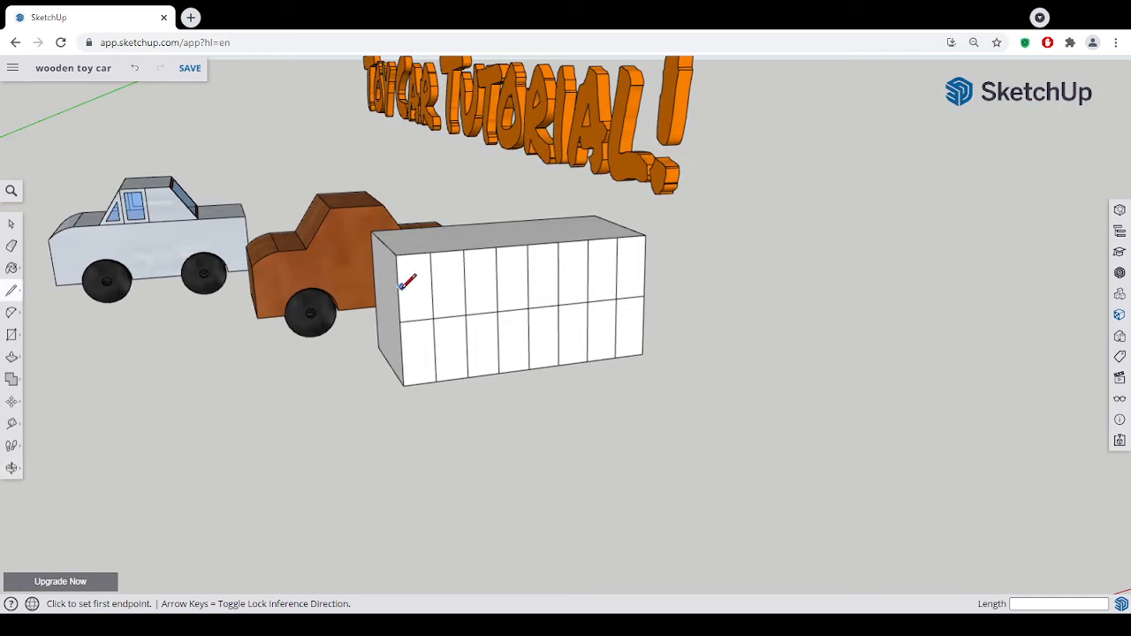
{"action": "left_click", "coordinate": [401, 287]}
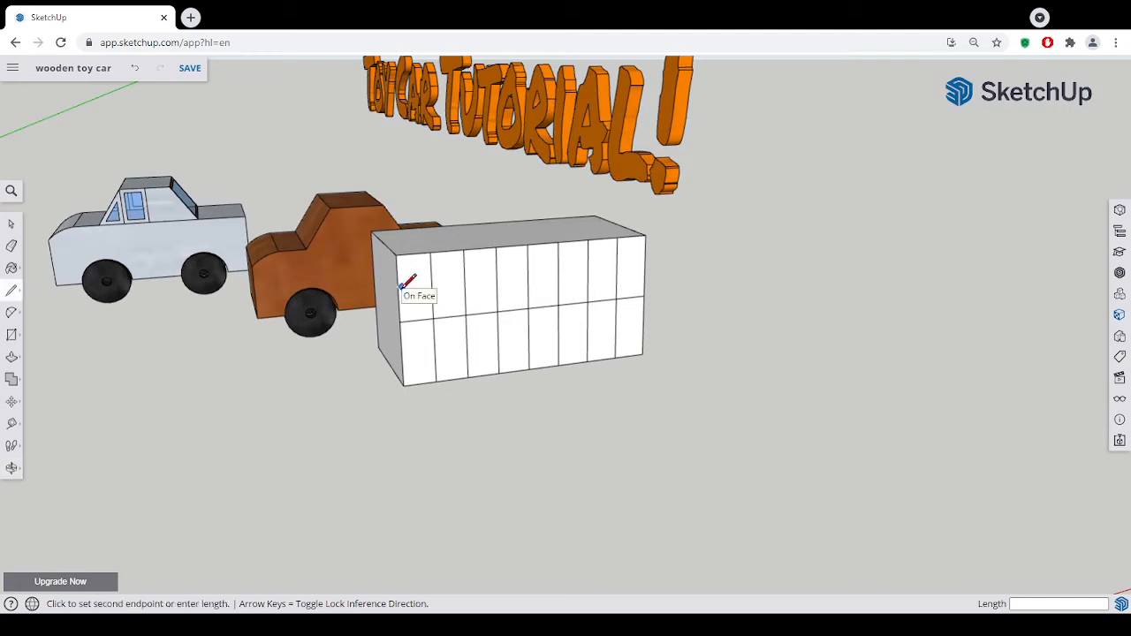
{"action": "left_click", "coordinate": [133, 69]}
Draw three 250 mm horizontal lines across the gridded face: at mid-height, halfway up the upper half, and midway between those two
{"action": "left_click", "coordinate": [401, 321]}
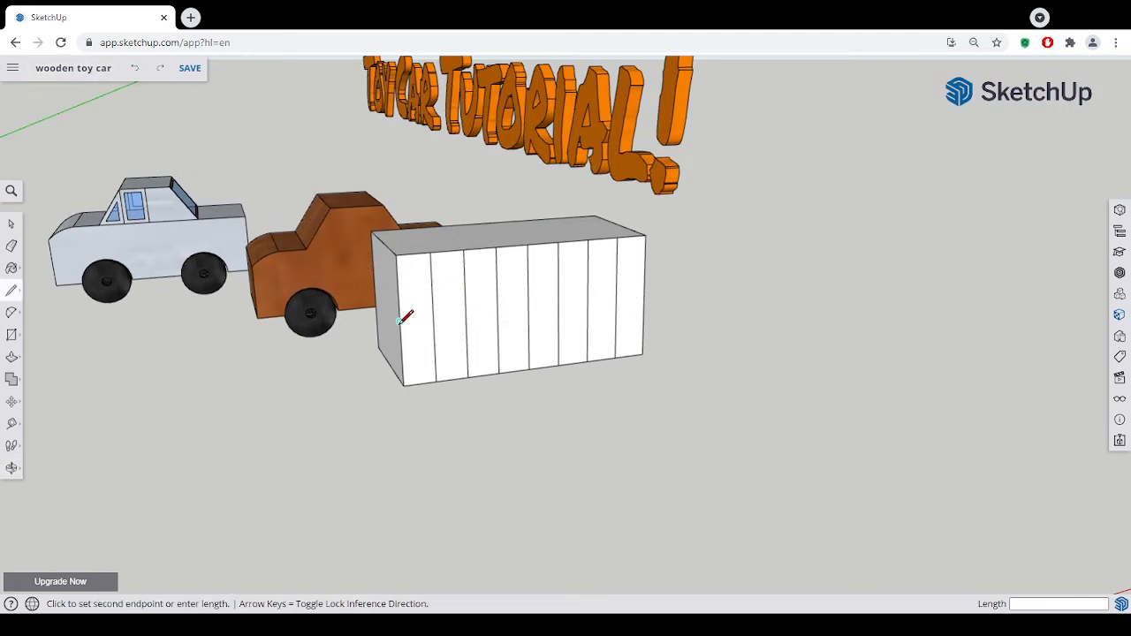
{"action": "left_click", "coordinate": [644, 297]}
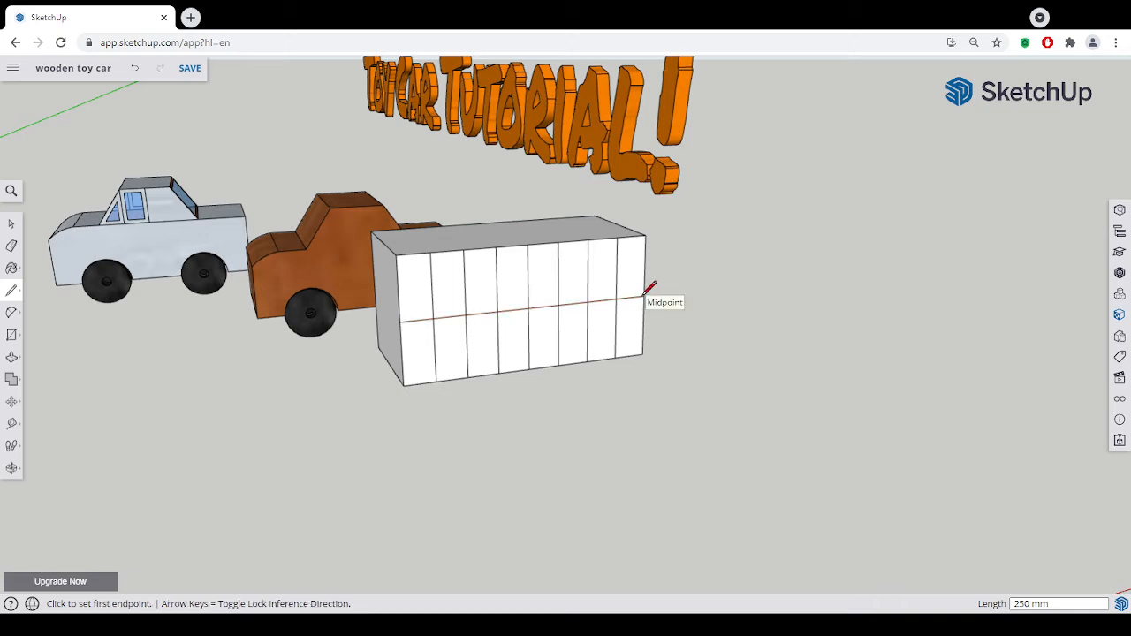
{"action": "left_click", "coordinate": [398, 289]}
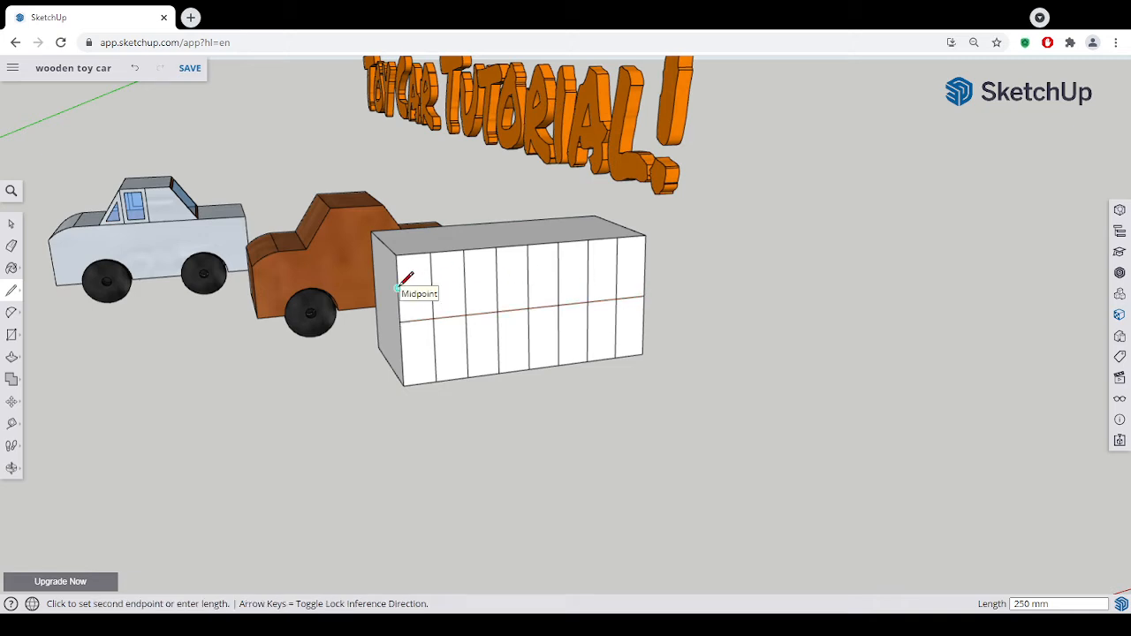
{"action": "left_click", "coordinate": [645, 264]}
{"action": "left_click", "coordinate": [400, 304]}
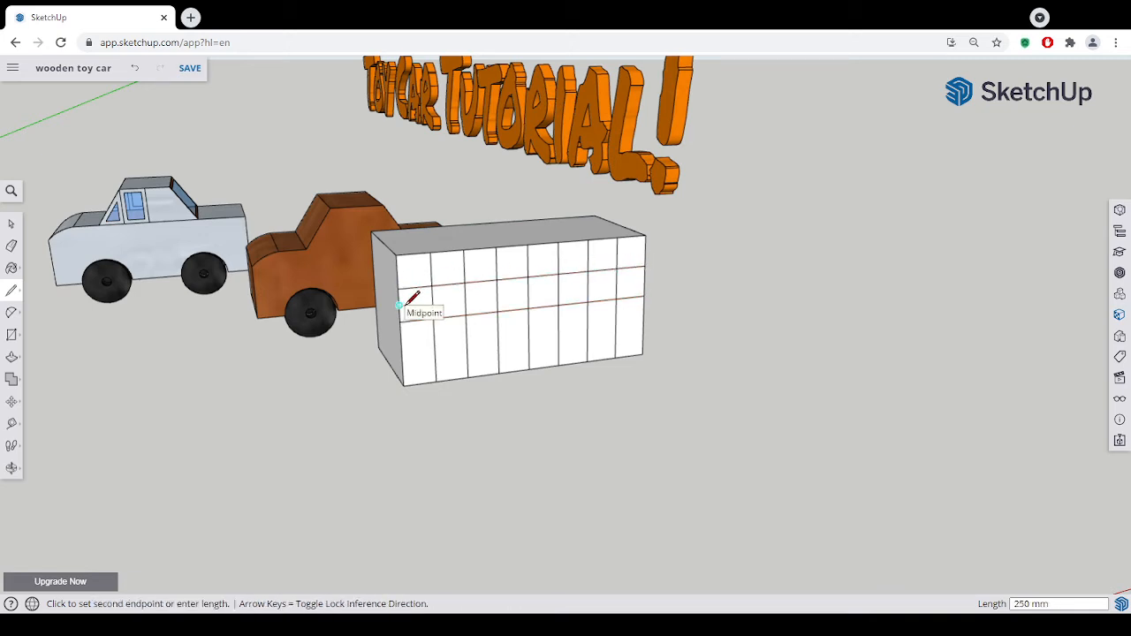
{"action": "left_click", "coordinate": [646, 281]}
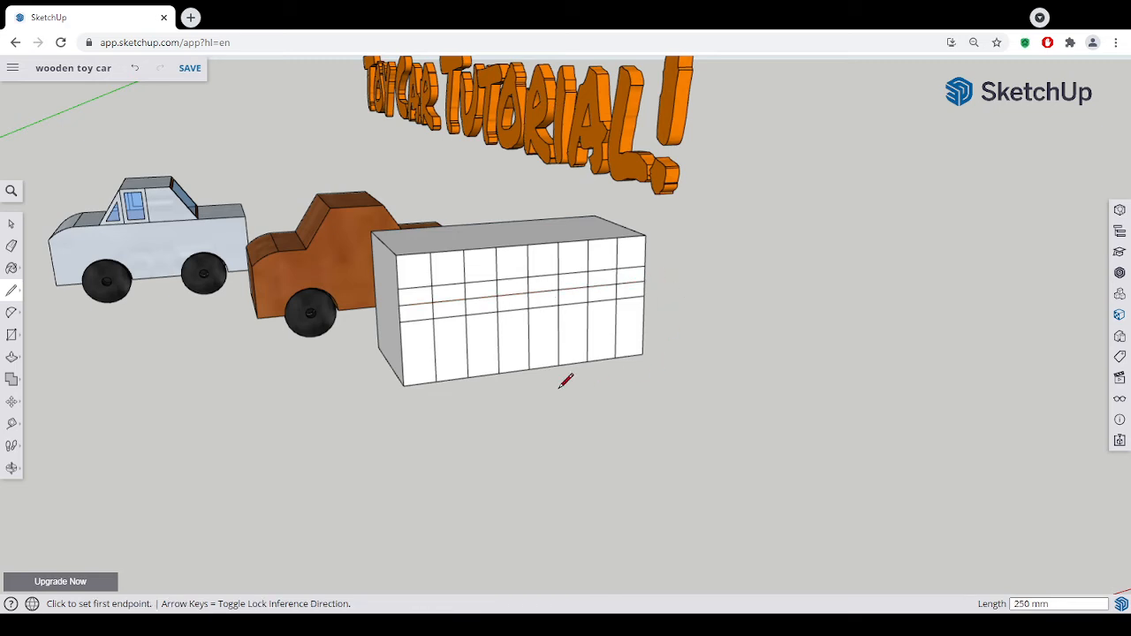
Draw a 250 mm horizontal line across the gridded face that splits its lower half equally
{"action": "middle_click_drag", "start_coordinate": [565, 380], "coordinate": [607, 374]}
{"action": "scroll", "coordinate": [613, 379], "scroll_direction": "up", "scroll_amount": 2}
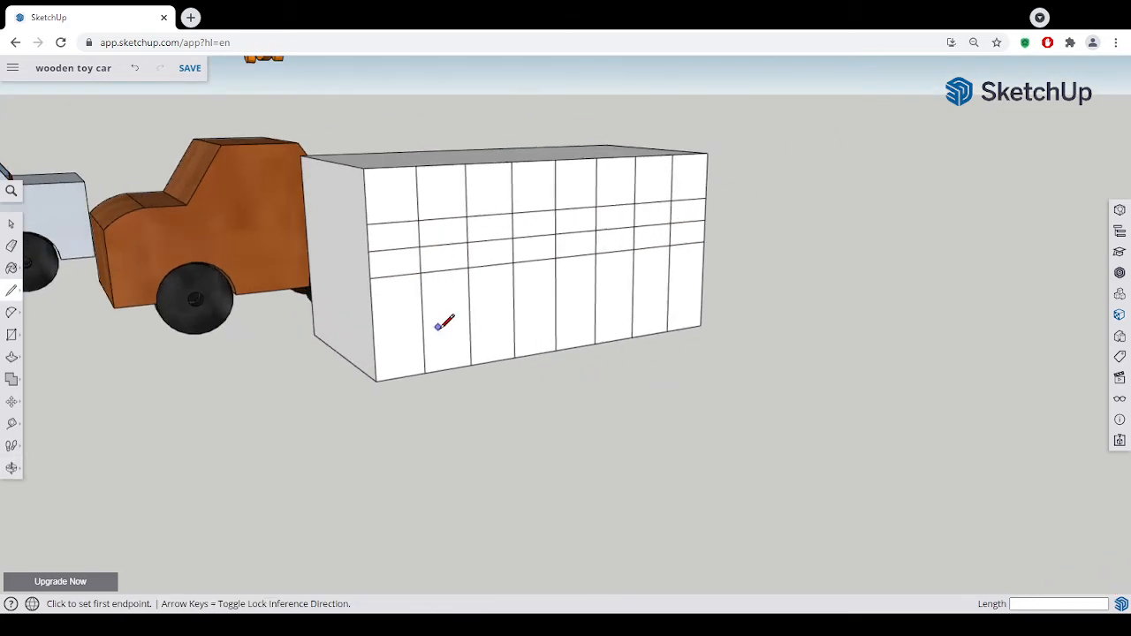
{"action": "left_click", "coordinate": [373, 330]}
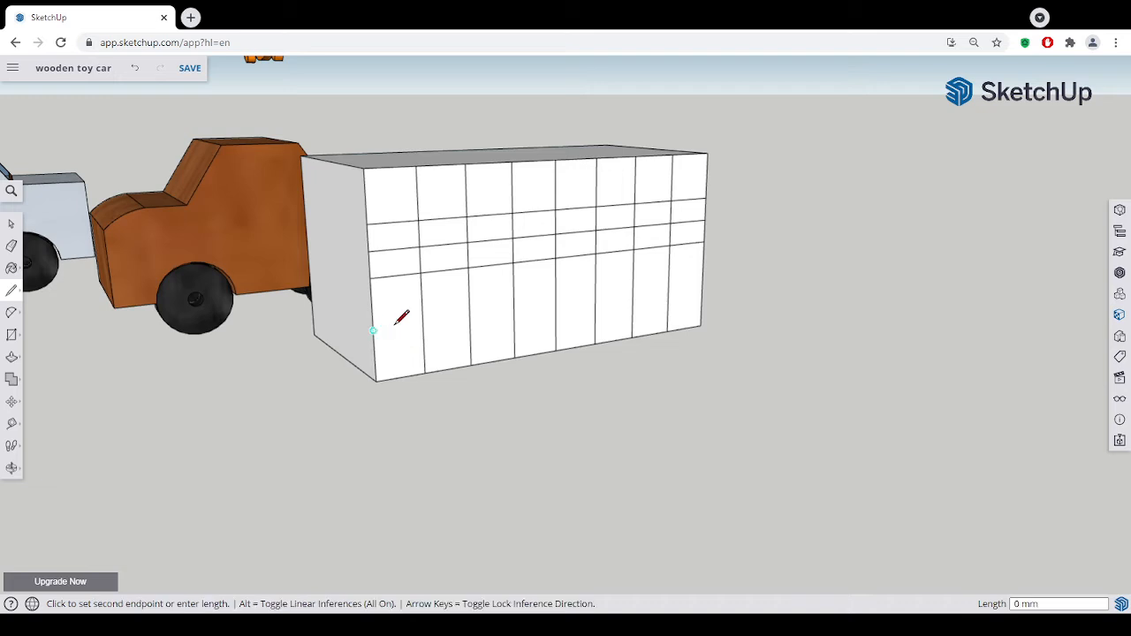
{"action": "left_click", "coordinate": [699, 284]}
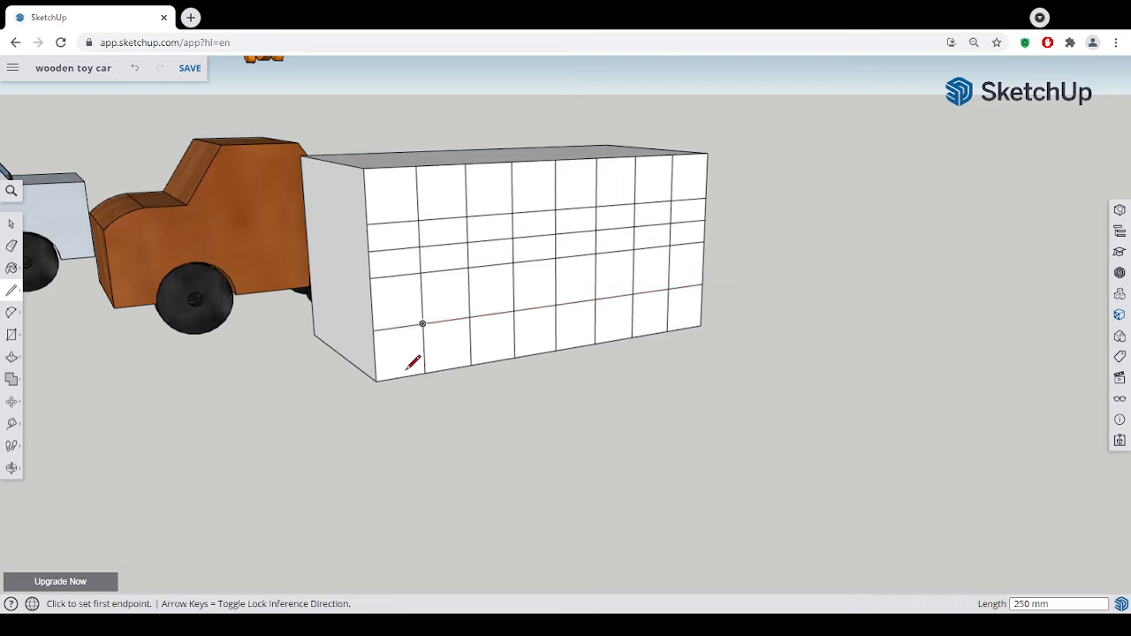
Draw about 56 mm windscreen and rear-window diagonals from the tops of the third and fifth verticals outward to the second horizontal line
{"action": "mouse_move", "coordinate": [557, 391]}
{"action": "middle_mouse_down"}
{"action": "mouse_move", "coordinate": [677, 386]}
{"action": "mouse_move", "coordinate": [545, 407]}
{"action": "middle_mouse_up"}
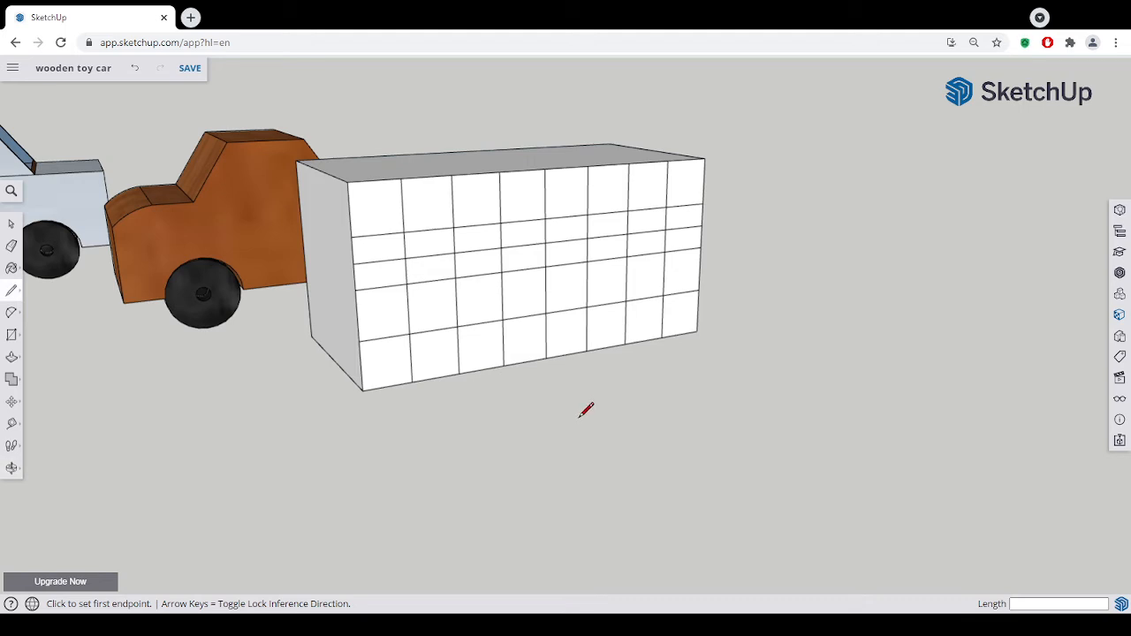
{"action": "left_click", "coordinate": [355, 290]}
{"action": "left_click", "coordinate": [499, 171]}
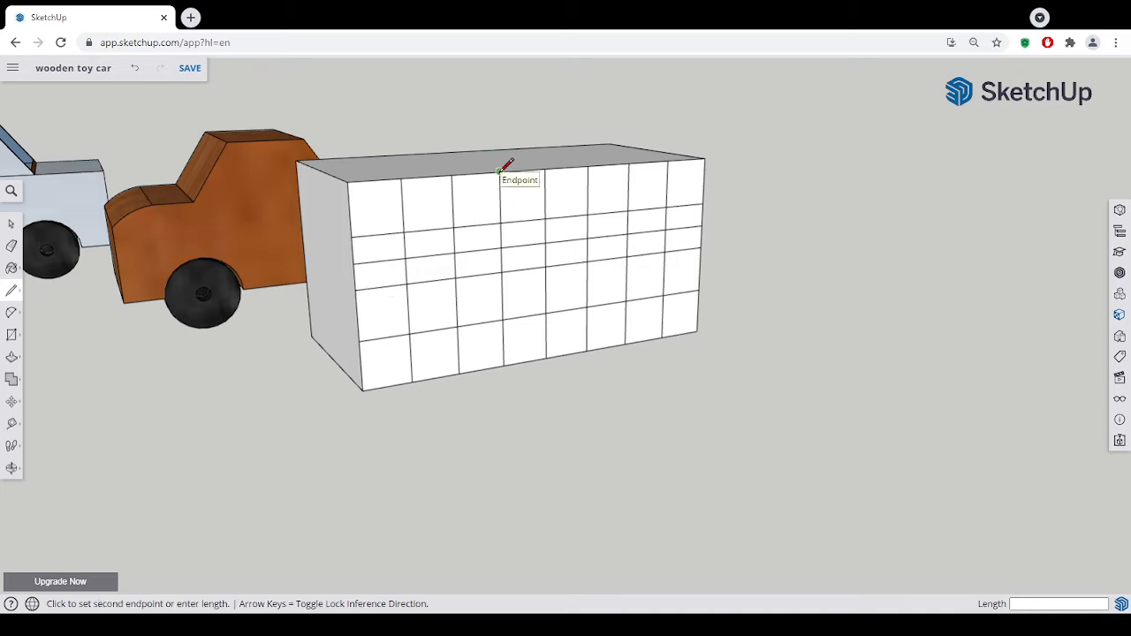
{"action": "left_click", "coordinate": [456, 253]}
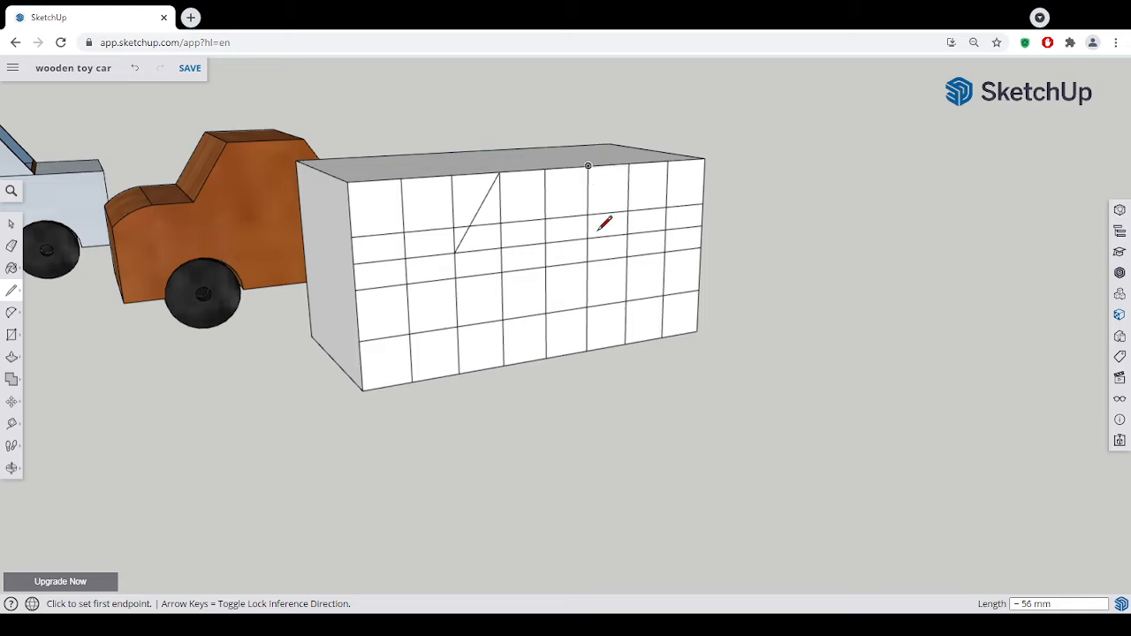
{"action": "middle_click_drag", "start_coordinate": [592, 265], "coordinate": [513, 235]}
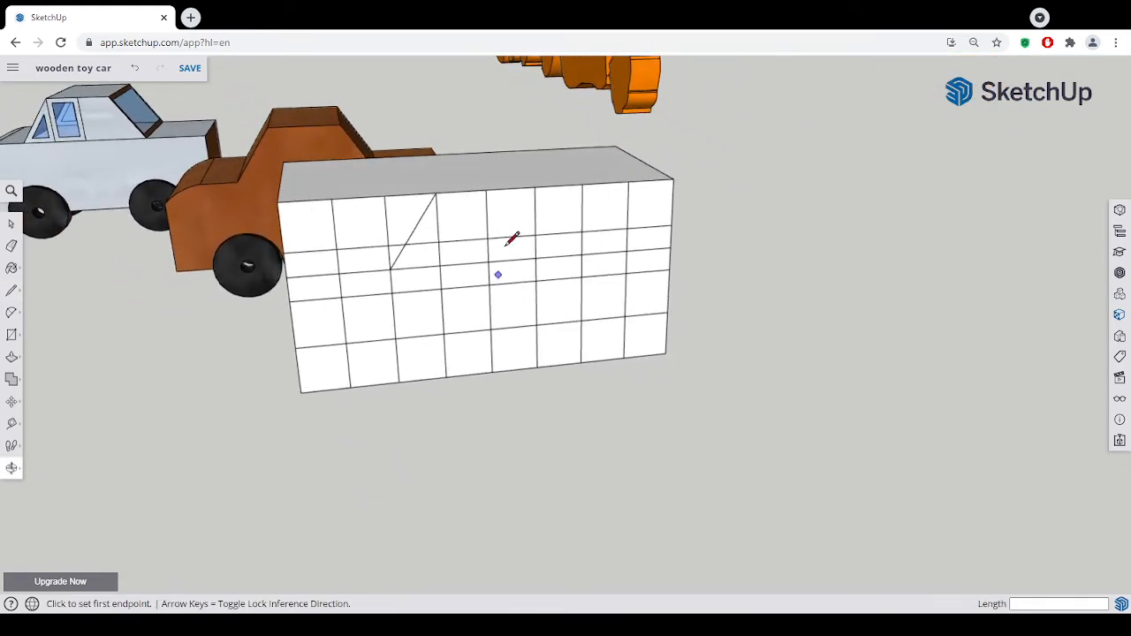
{"action": "left_click", "coordinate": [536, 187]}
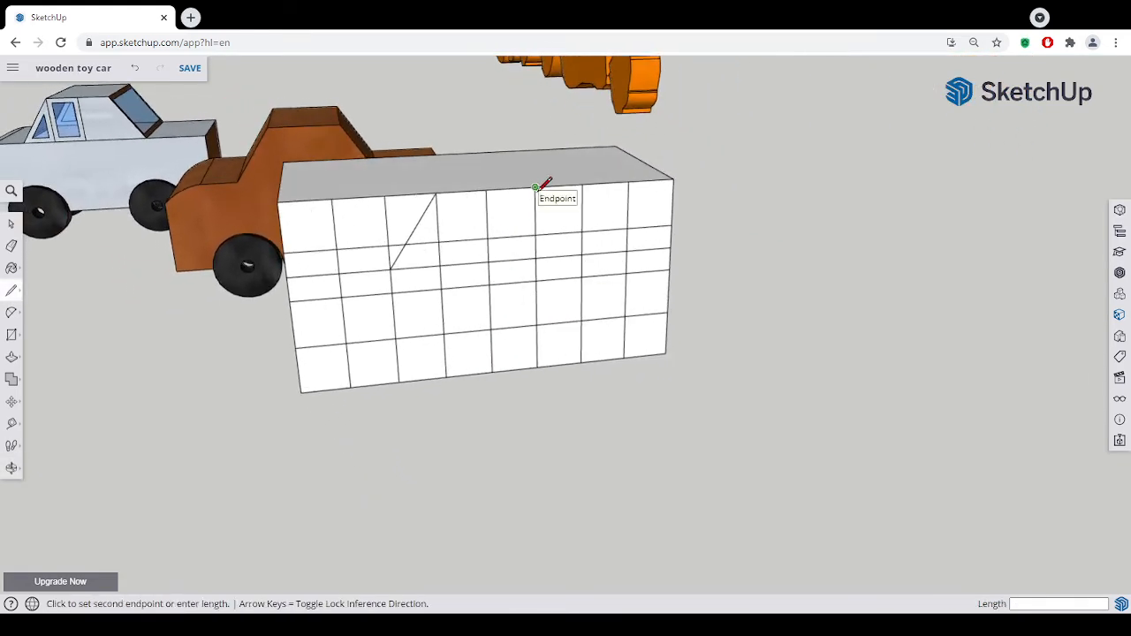
{"action": "left_click", "coordinate": [581, 254]}
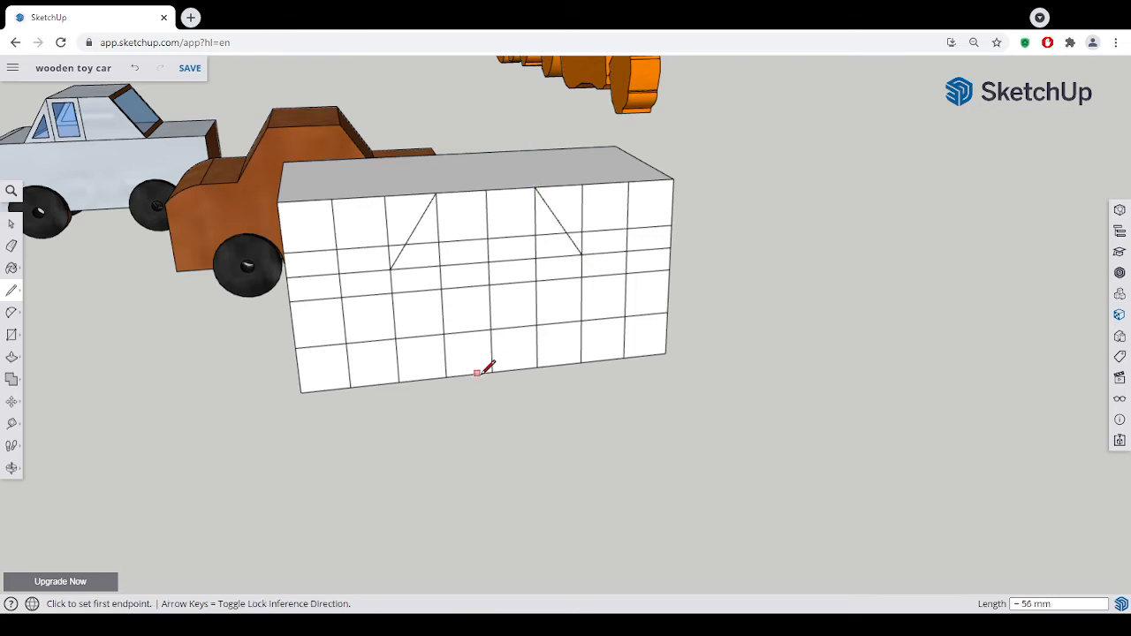
Draw the front wheel arch as an arc along the bottom edge between the first and third verticals, bulging about 31 mm to the lowest horizontal
{"action": "middle_click_drag", "start_coordinate": [484, 368], "coordinate": [539, 369]}
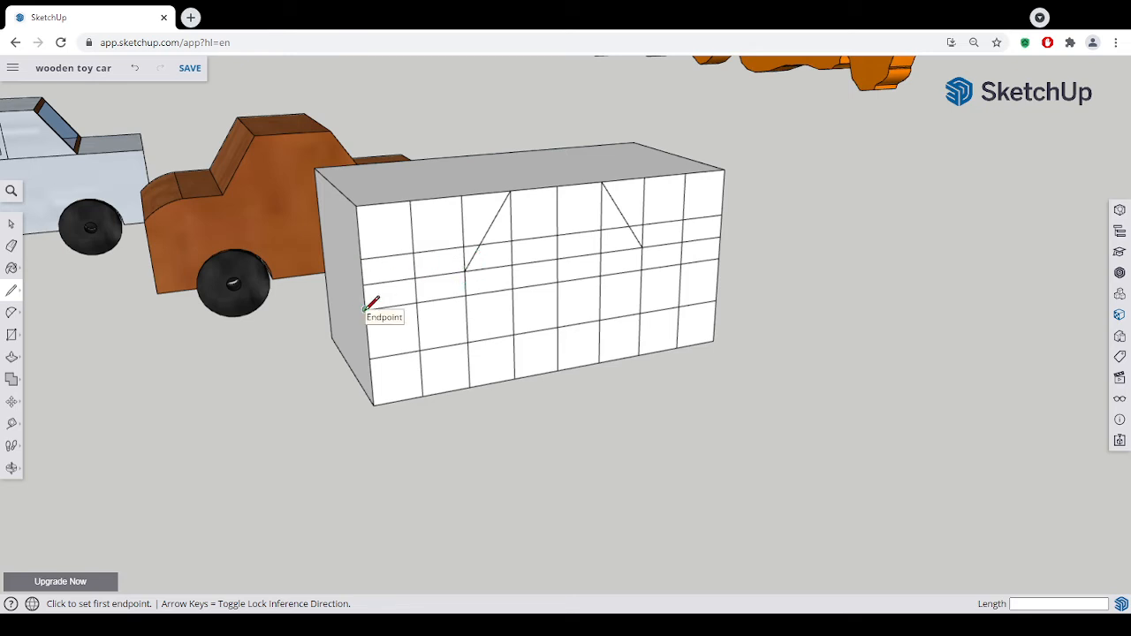
{"action": "middle_click_drag", "start_coordinate": [642, 368], "coordinate": [624, 314]}
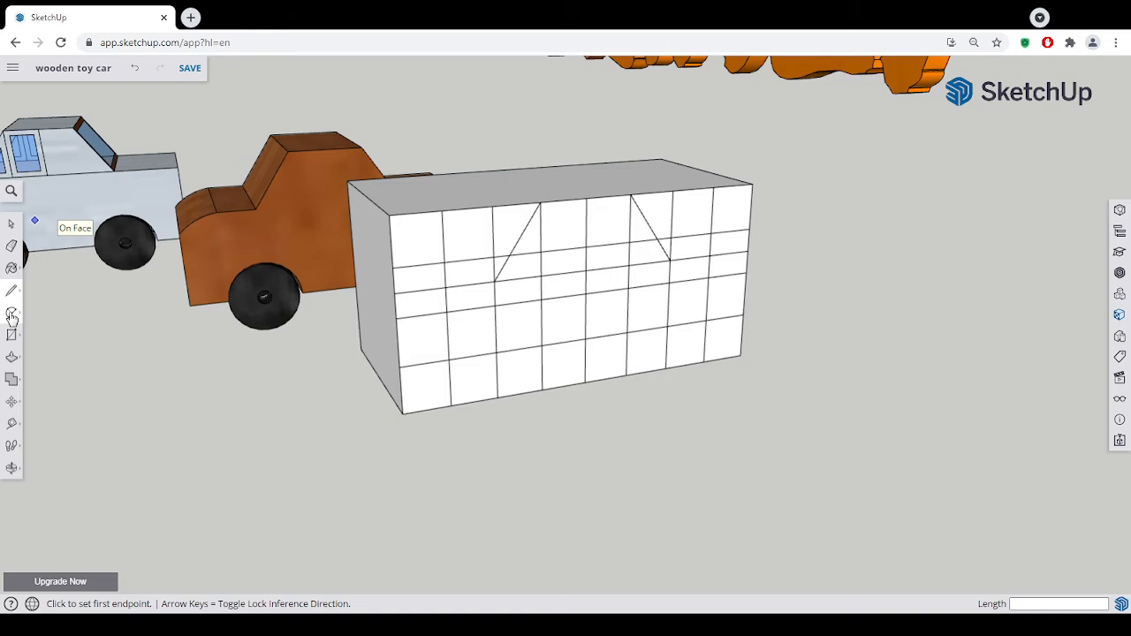
{"action": "left_click", "coordinate": [12, 317]}
{"action": "left_click", "coordinate": [55, 303]}
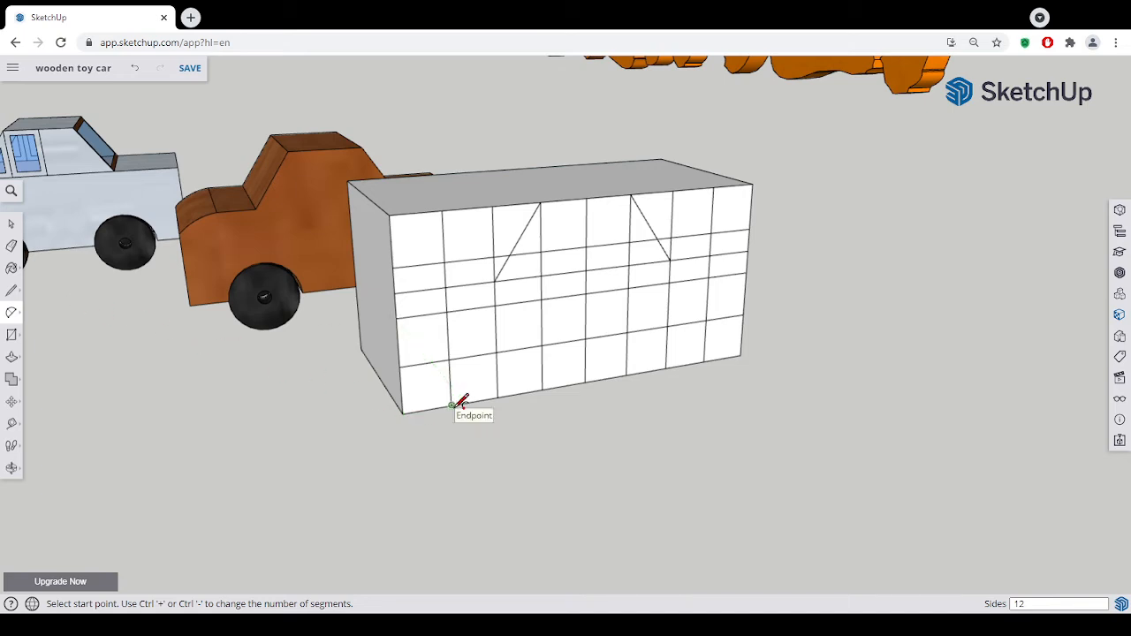
{"action": "left_click", "coordinate": [451, 406]}
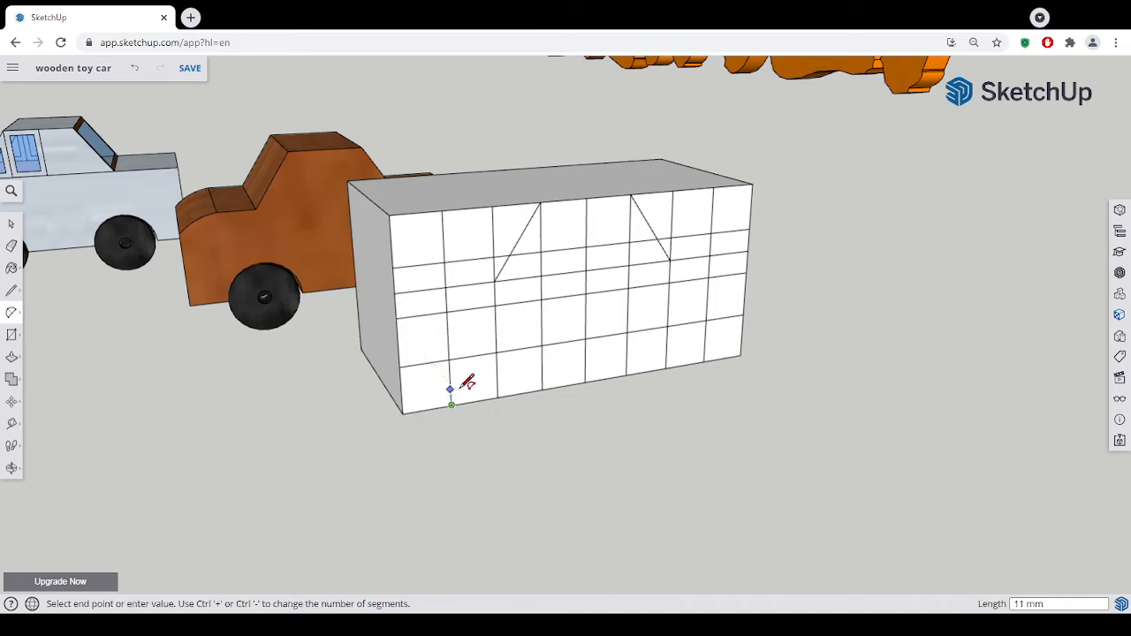
{"action": "left_click", "coordinate": [542, 390]}
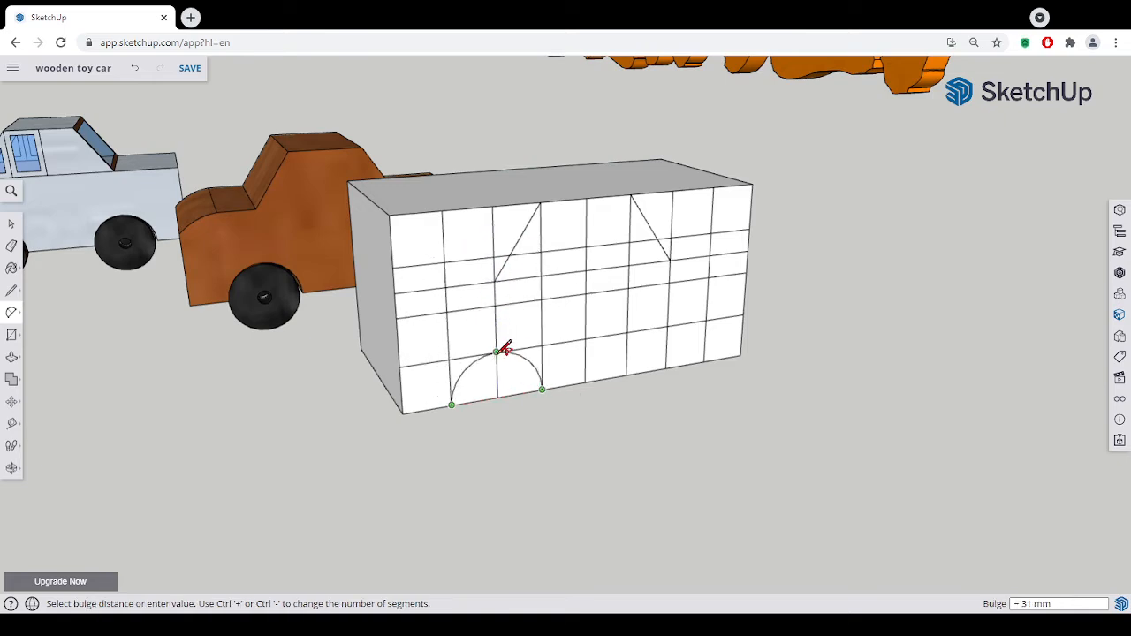
{"action": "left_click", "coordinate": [497, 353]}
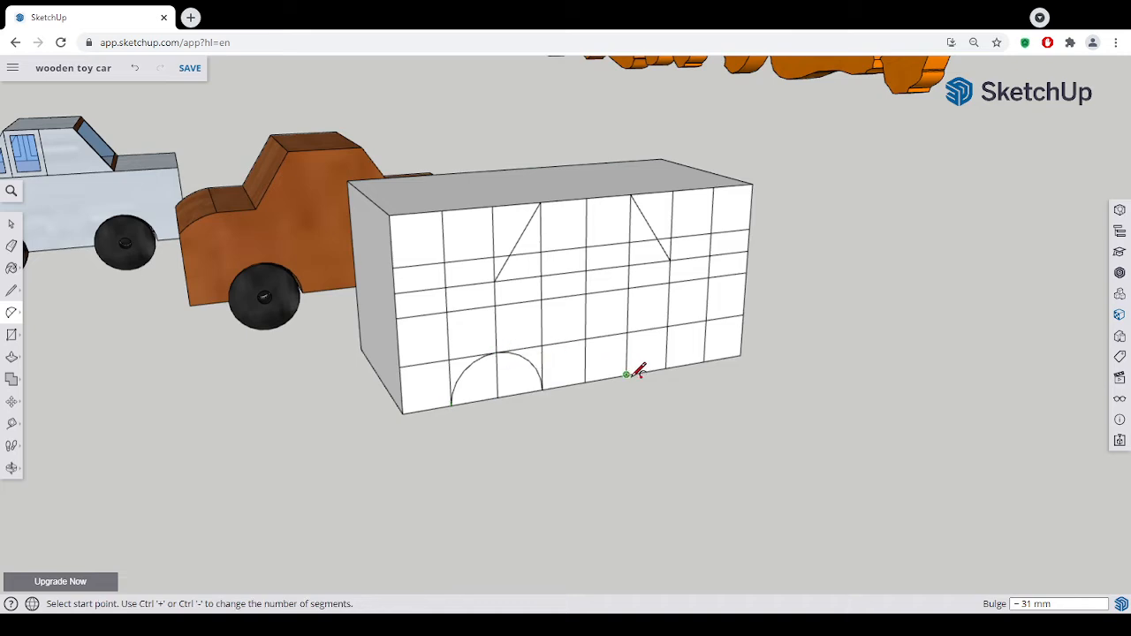
Draw the rear wheel arch as a matching arc along the bottom edge between the fifth and seventh verticals
{"action": "left_click", "coordinate": [627, 374]}
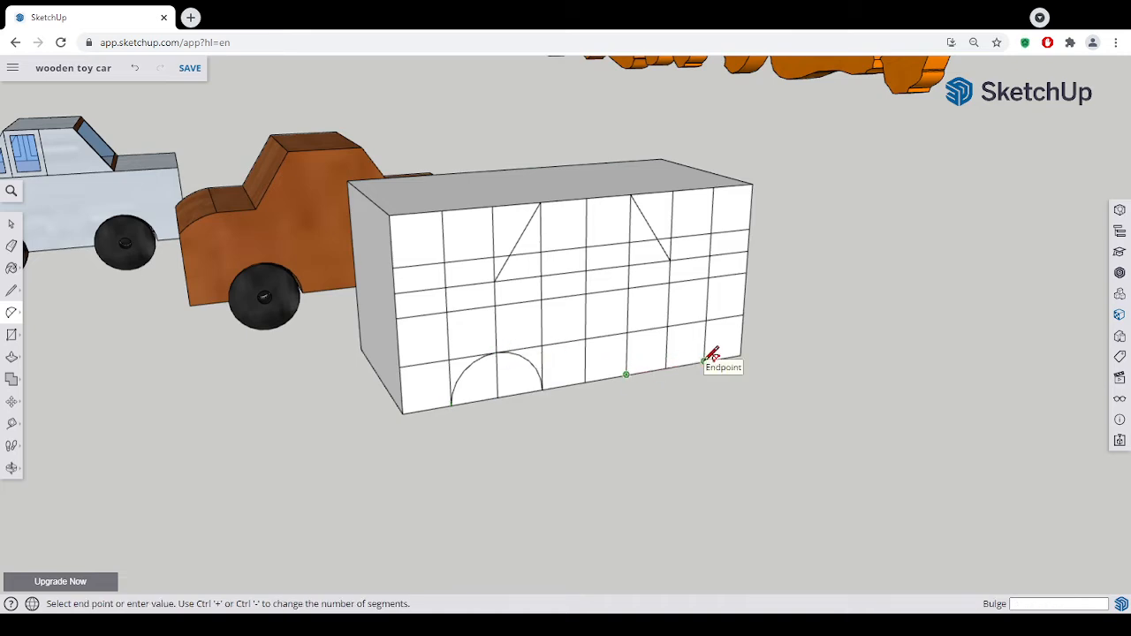
{"action": "left_click", "coordinate": [704, 358]}
{"action": "left_click", "coordinate": [677, 320]}
Draw the bonnet arc with a 4 mm bulge from the first vertical at the second horizontal to the front edge at the third
{"action": "middle_click_drag", "start_coordinate": [727, 404], "coordinate": [815, 388]}
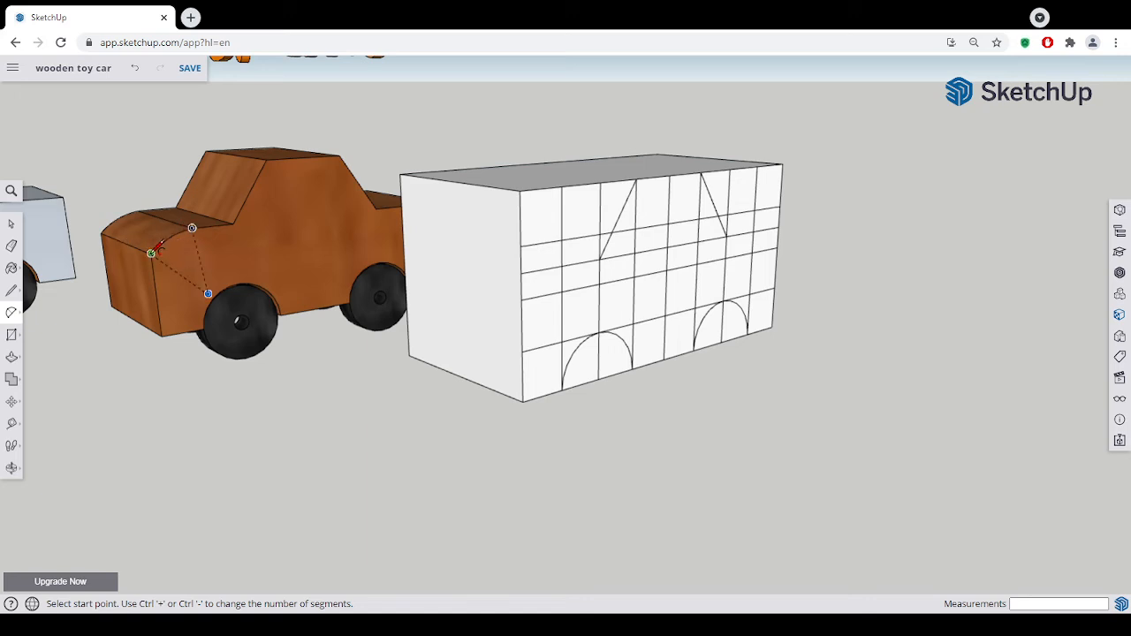
{"action": "left_click", "coordinate": [561, 265]}
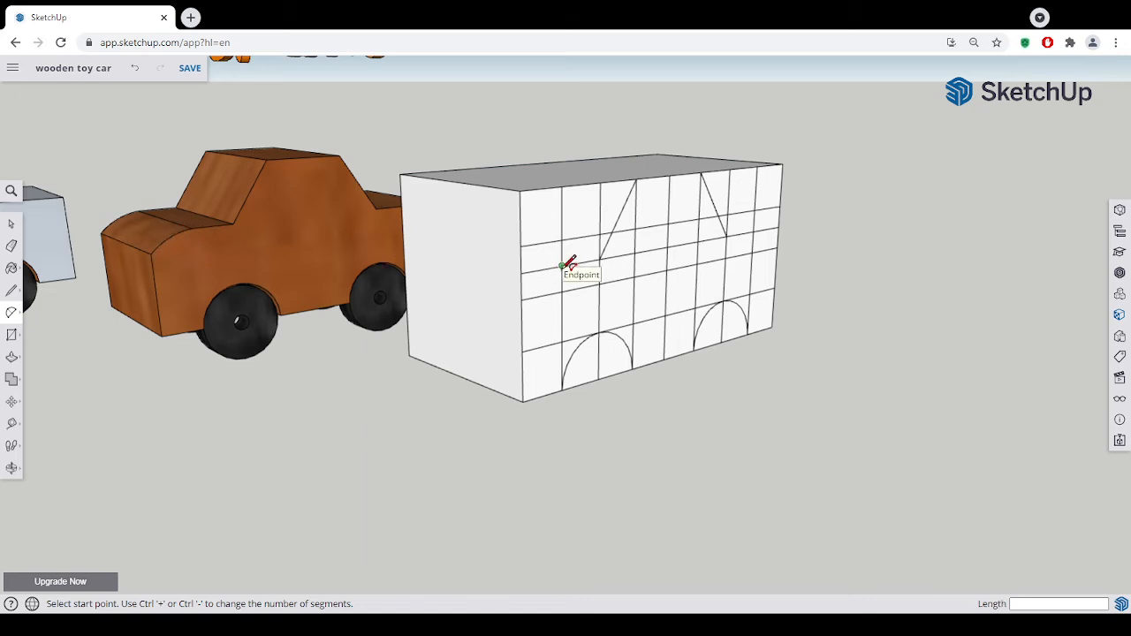
{"action": "left_click", "coordinate": [522, 298]}
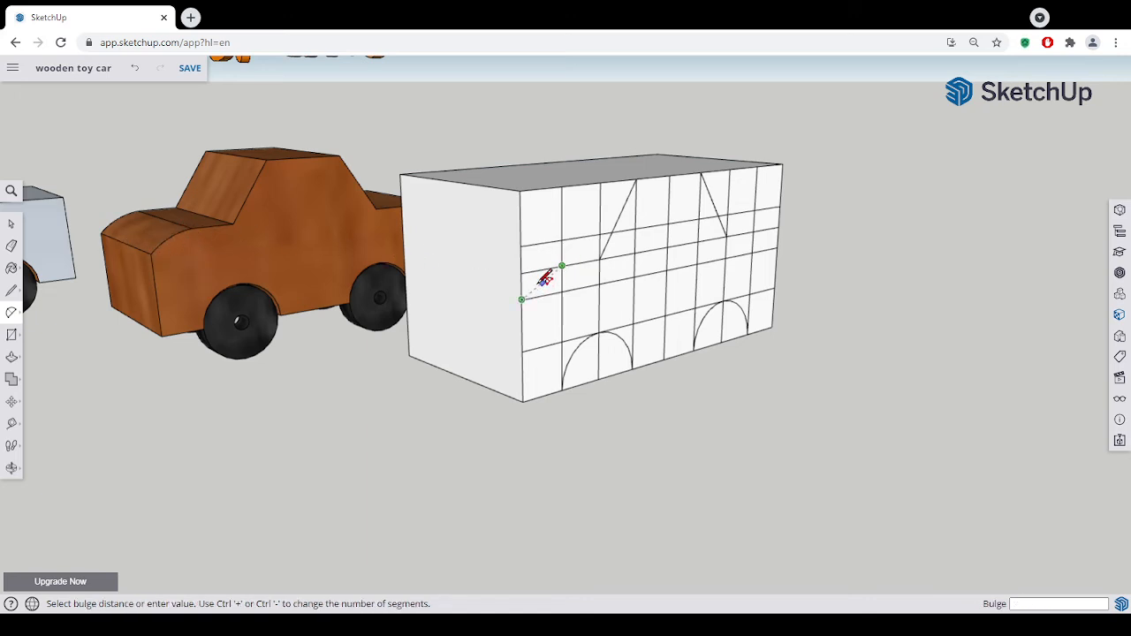
{"action": "scroll", "coordinate": [540, 276], "scroll_direction": "up", "scroll_amount": 5}
{"action": "scroll", "coordinate": [543, 281], "scroll_direction": "up", "scroll_amount": 2}
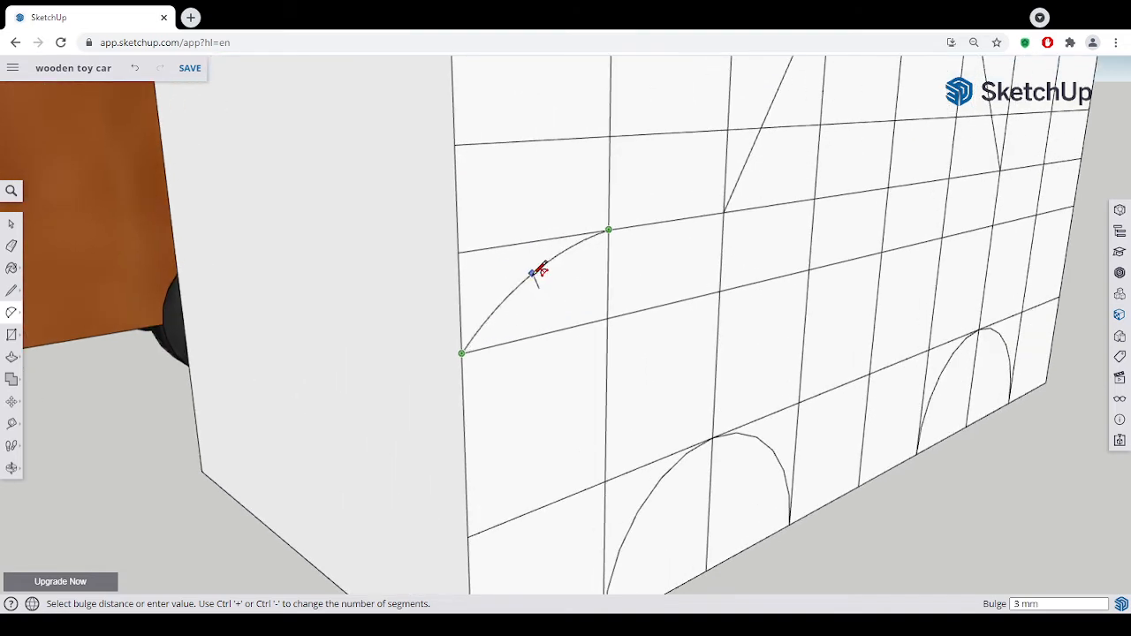
{"action": "left_click", "coordinate": [538, 267]}
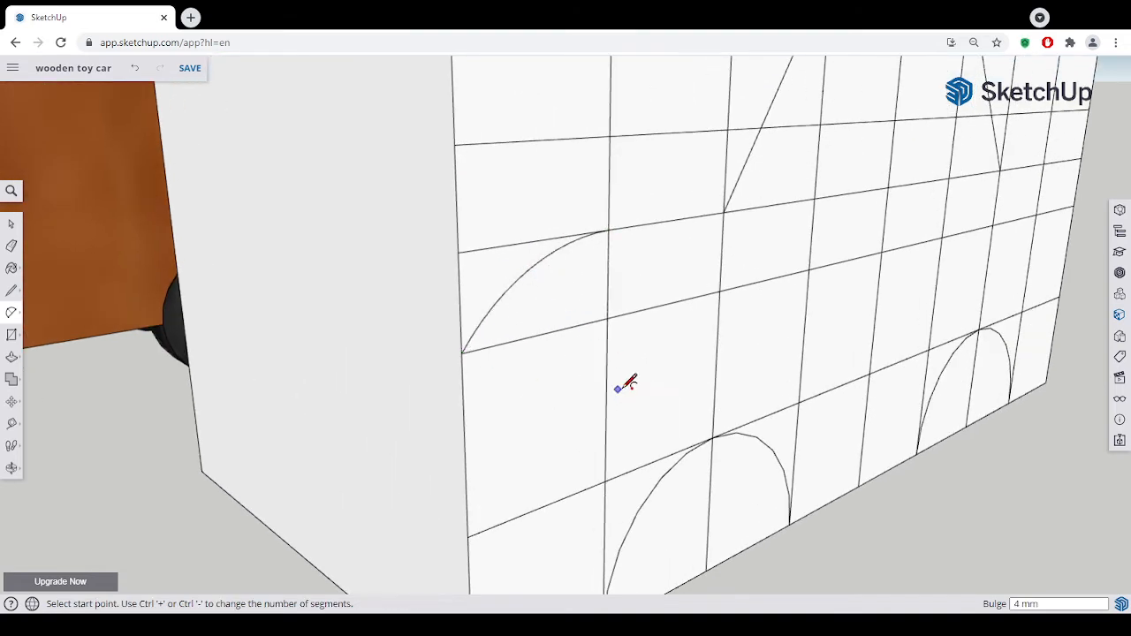
{"action": "left_click", "coordinate": [607, 317]}
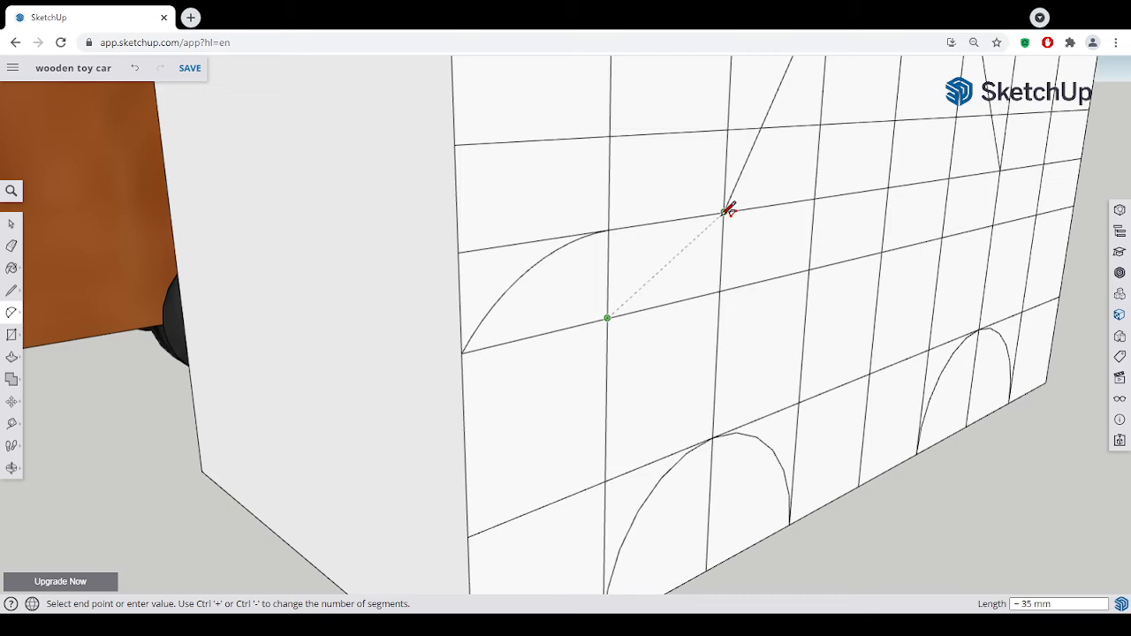
{"action": "left_click", "coordinate": [723, 211]}
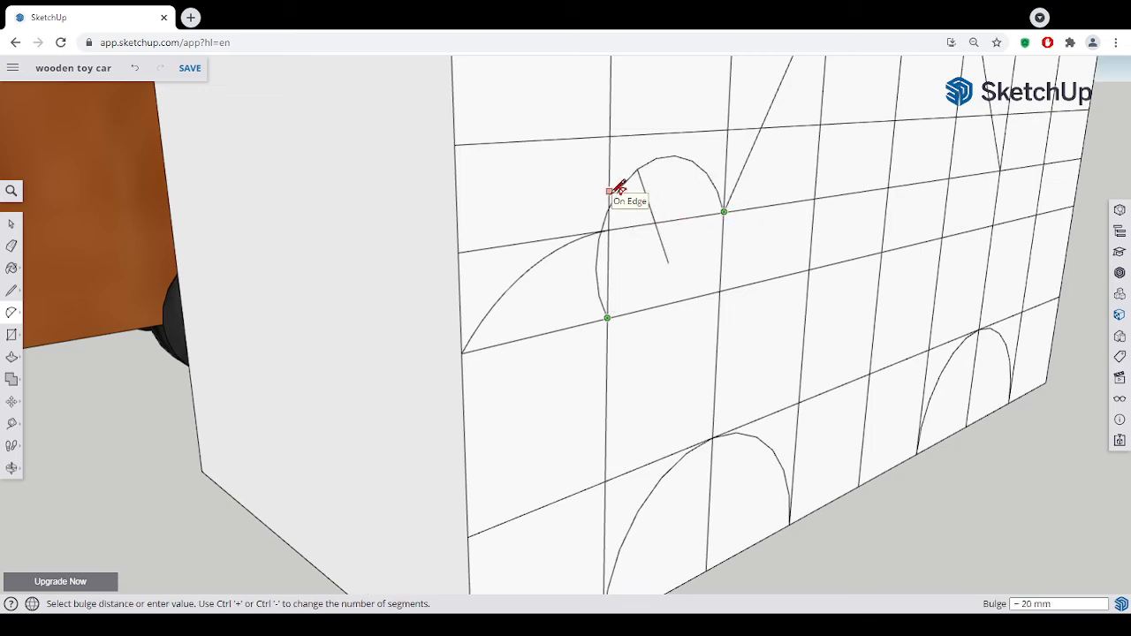
{"action": "left_click", "coordinate": [619, 189]}
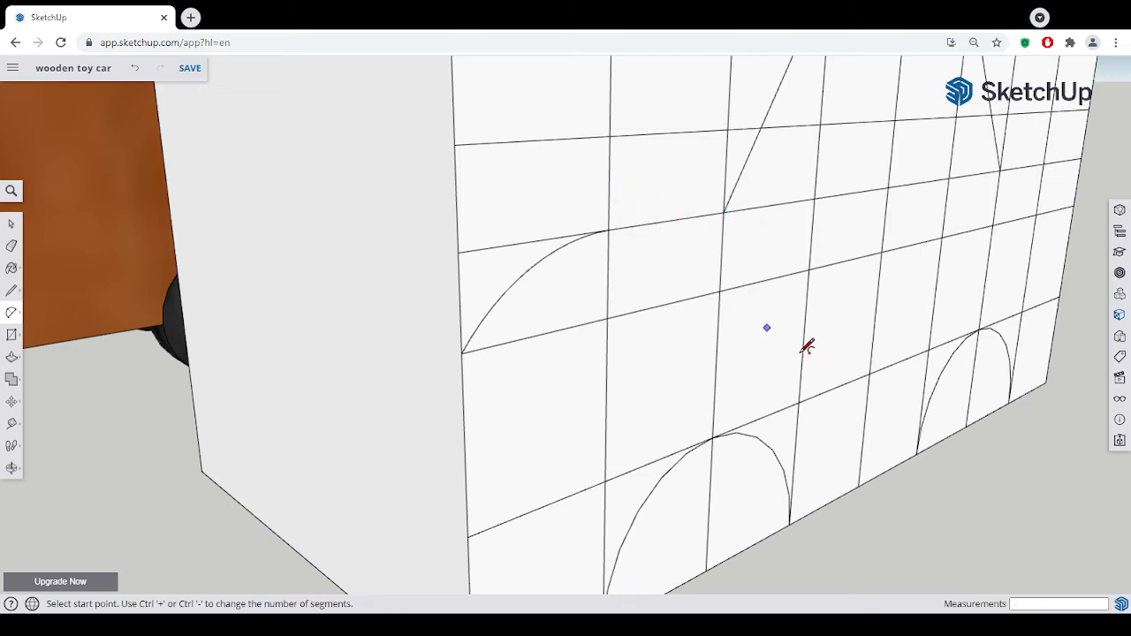
Erase the grid lines in and around the front wheel arch and across the lower body towards the rear wheel arch
{"action": "scroll", "coordinate": [664, 371], "scroll_direction": "down", "scroll_amount": 10}
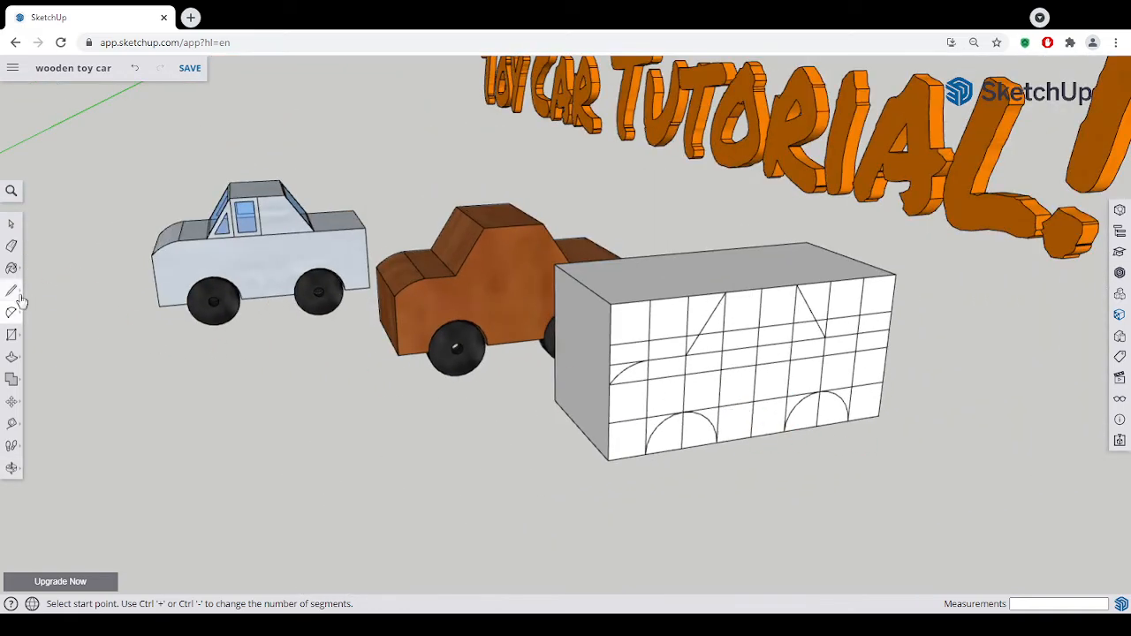
{"action": "left_click", "coordinate": [12, 248]}
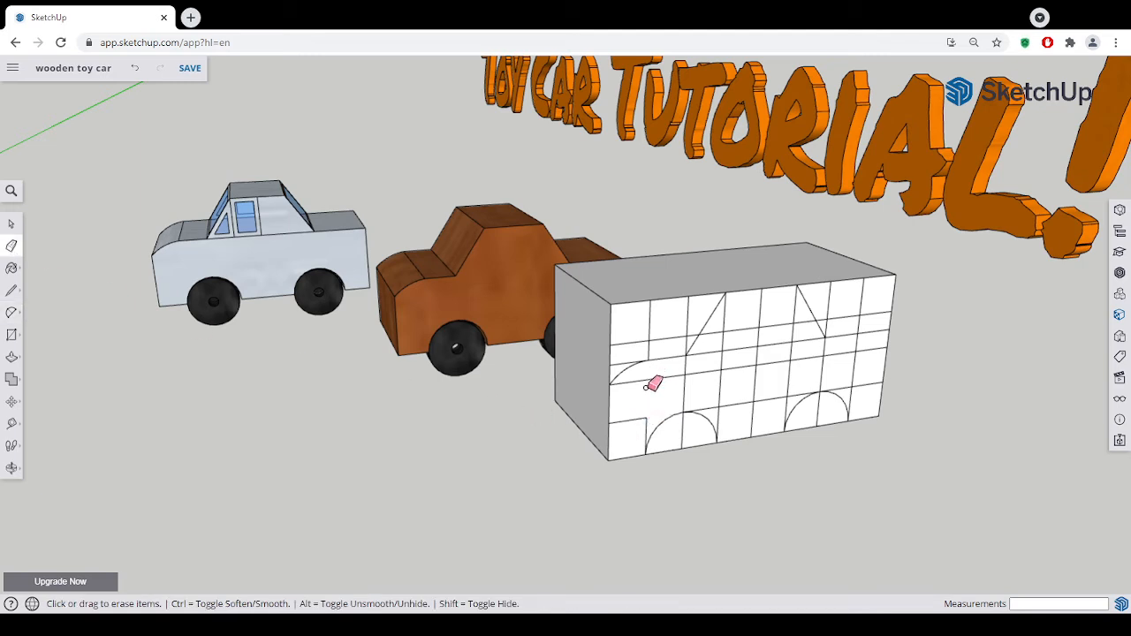
{"action": "mouse_move", "coordinate": [645, 419]}
{"action": "left_mouse_down"}
{"action": "mouse_move", "coordinate": [684, 432]}
{"action": "mouse_move", "coordinate": [756, 403]}
{"action": "left_mouse_up"}
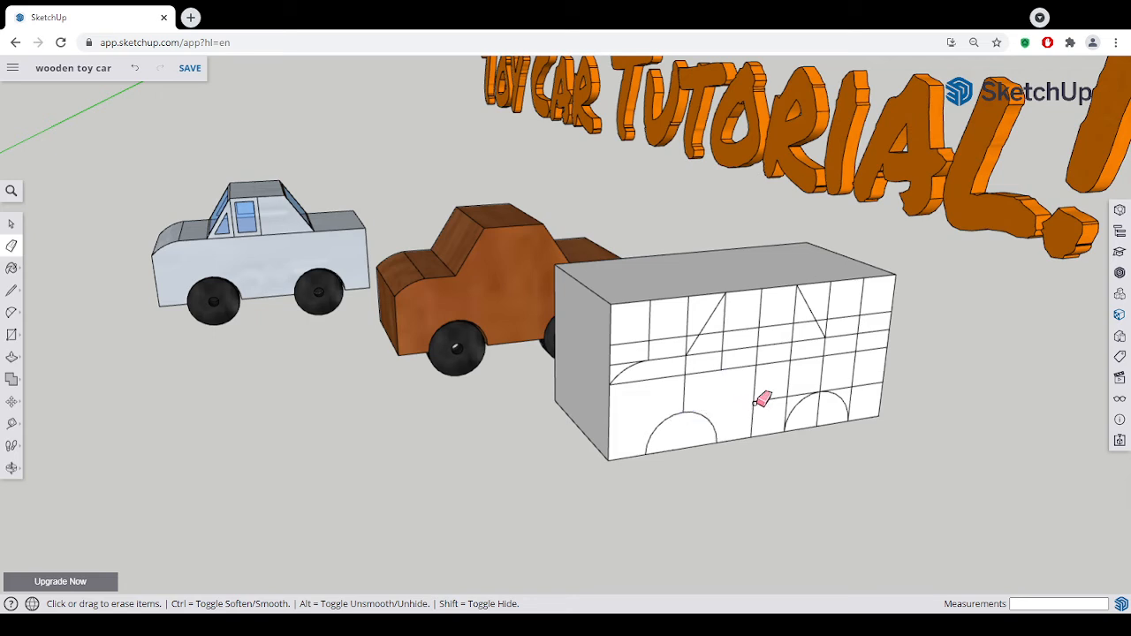
{"action": "left_click", "coordinate": [754, 402]}
{"action": "left_click", "coordinate": [786, 399]}
Erase the grid lines inside the middle of the body and the cabin, between the windscreen and rear-window diagonals
{"action": "left_click_drag", "start_coordinate": [831, 355], "coordinate": [724, 347]}
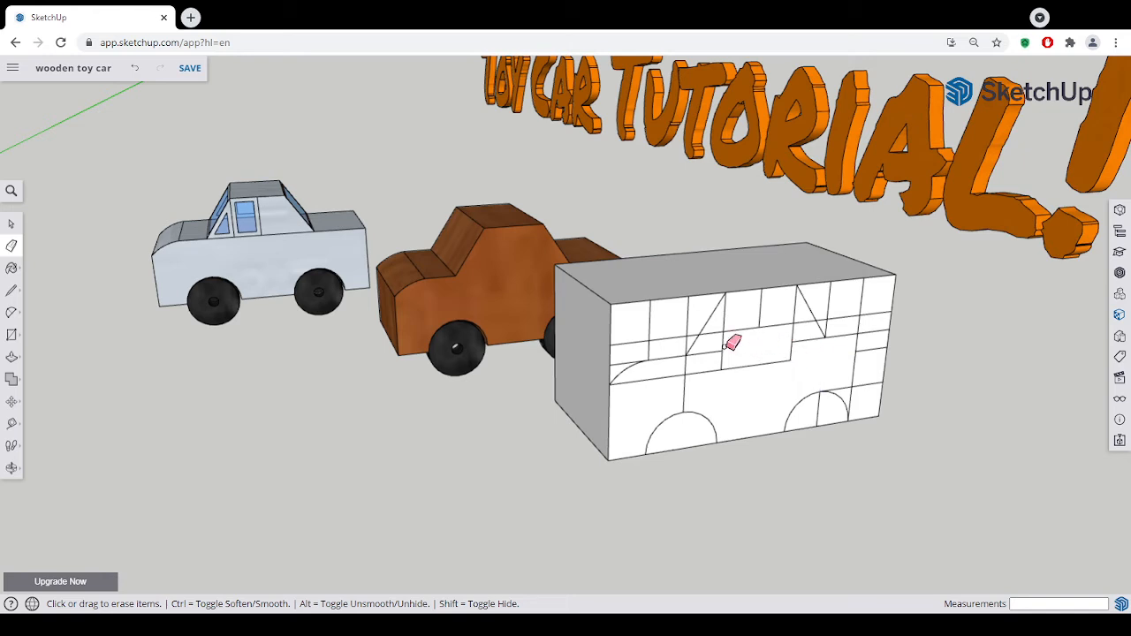
{"action": "left_click", "coordinate": [721, 352]}
{"action": "left_click", "coordinate": [741, 367]}
{"action": "left_click", "coordinate": [790, 353]}
{"action": "left_click", "coordinate": [793, 335]}
{"action": "left_click", "coordinate": [800, 343]}
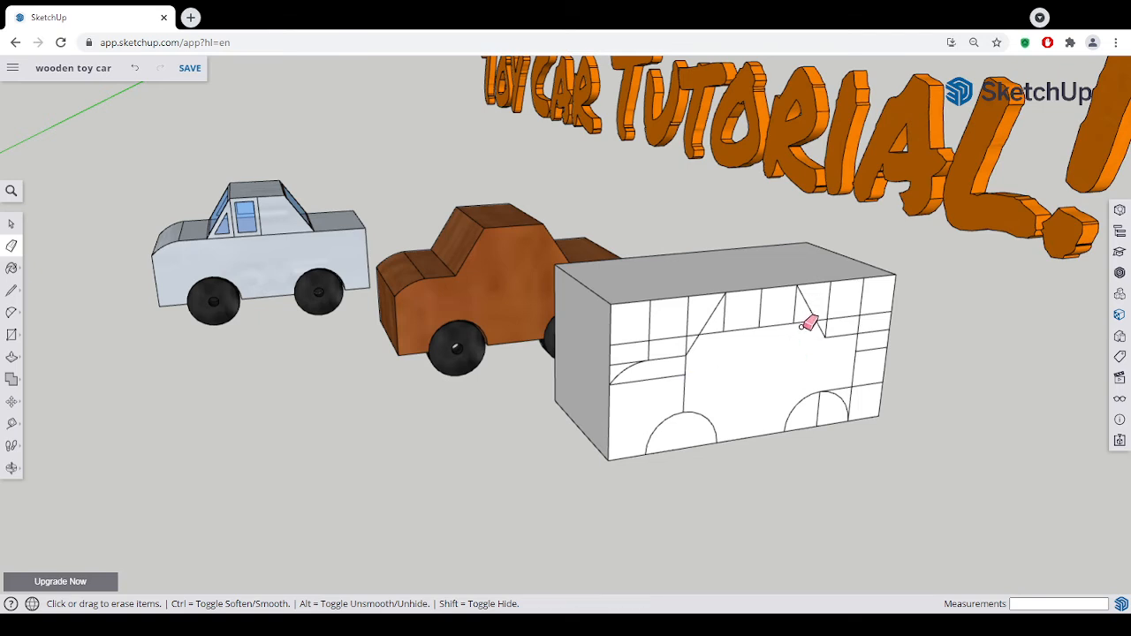
{"action": "left_click", "coordinate": [802, 324]}
{"action": "left_click", "coordinate": [794, 324]}
{"action": "left_click", "coordinate": [794, 323]}
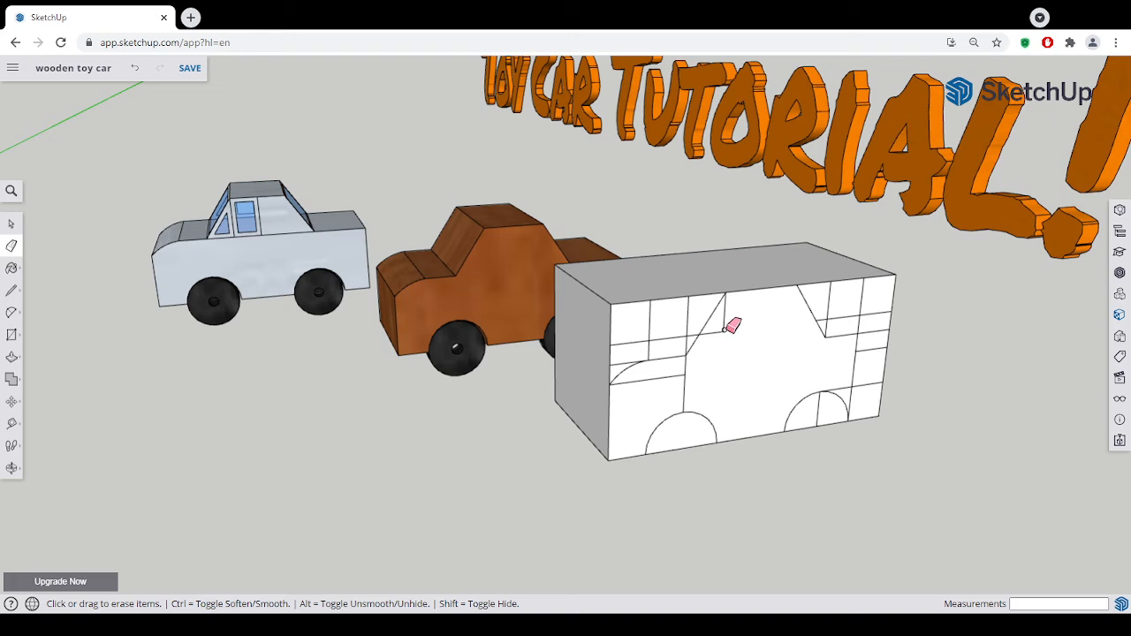
Erase the remaining grid lines around the bonnet, windscreen, boot and rear wheel arch, keeping only the car's outline
{"action": "left_click", "coordinate": [687, 375]}
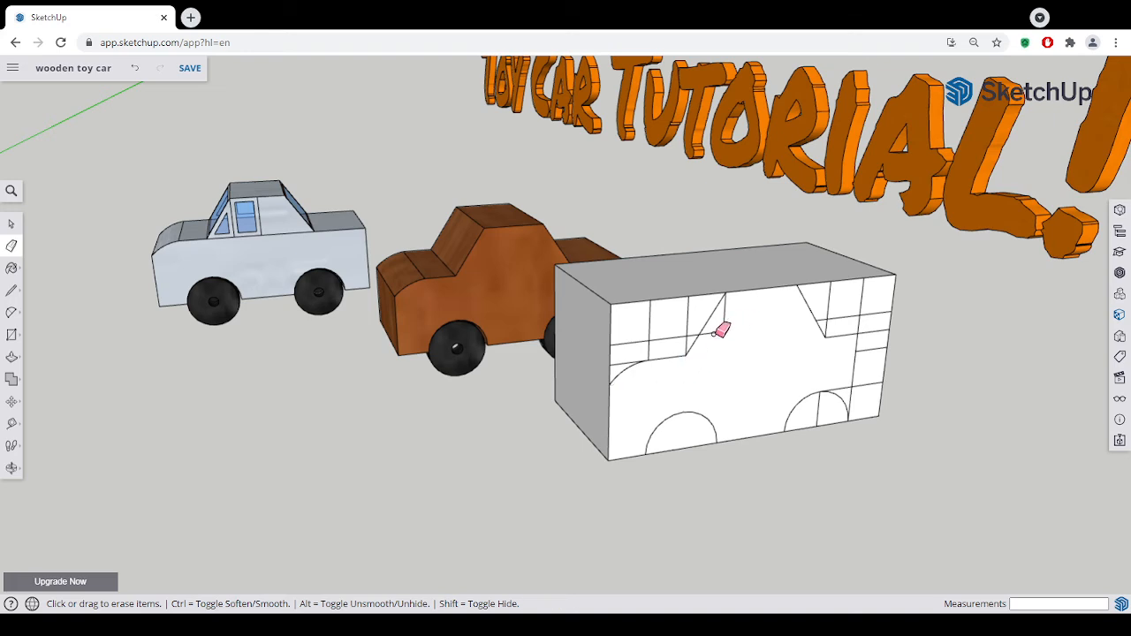
{"action": "left_click_drag", "start_coordinate": [686, 335], "coordinate": [688, 334]}
{"action": "left_click", "coordinate": [724, 330]}
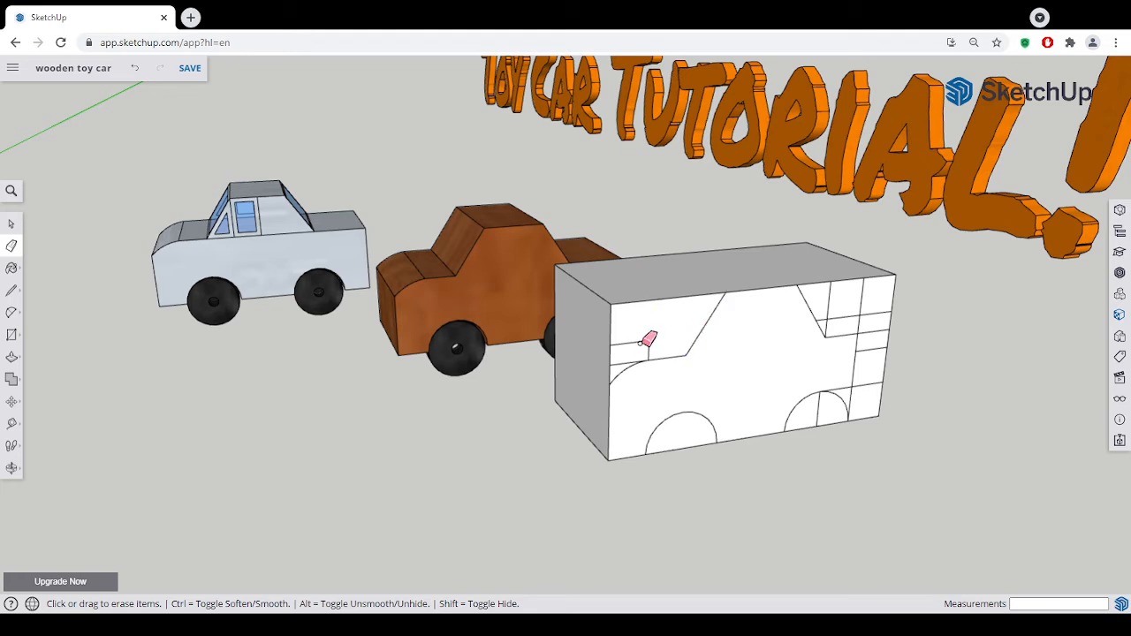
{"action": "left_click_drag", "start_coordinate": [648, 343], "coordinate": [633, 353]}
{"action": "mouse_move", "coordinate": [827, 320]}
{"action": "left_mouse_down"}
{"action": "mouse_move", "coordinate": [862, 312]}
{"action": "mouse_move", "coordinate": [862, 387]}
{"action": "mouse_move", "coordinate": [859, 354]}
{"action": "left_mouse_up"}
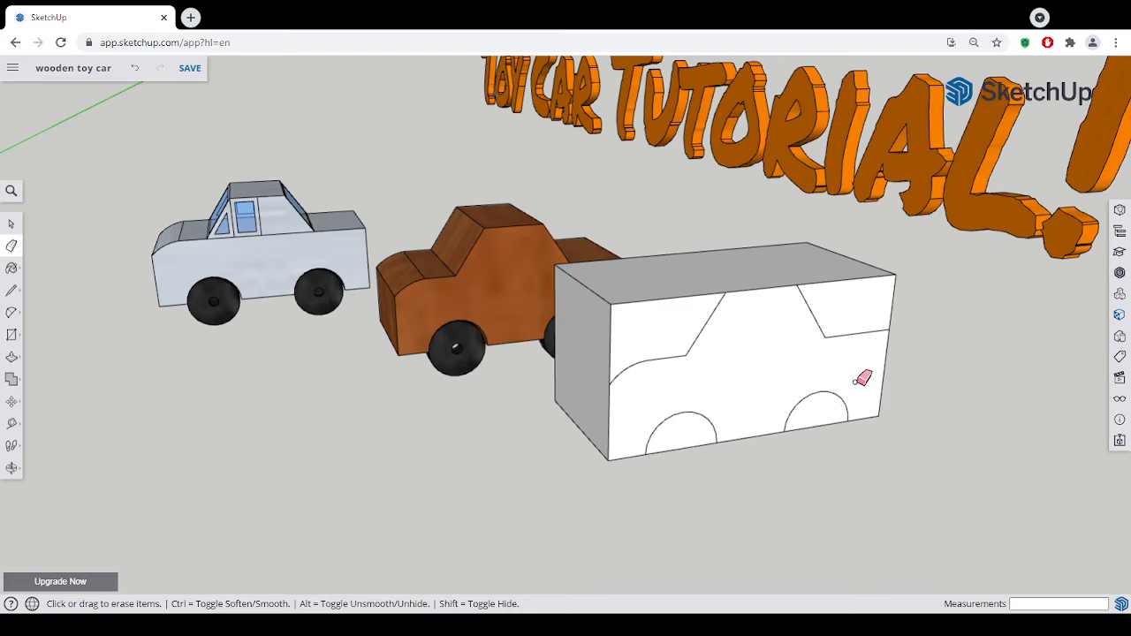
Push the waste face above the bonnet and ahead of the windscreen through the block's full width
{"action": "mouse_move", "coordinate": [862, 378]}
{"action": "middle_mouse_down"}
{"action": "mouse_move", "coordinate": [880, 400]}
{"action": "mouse_move", "coordinate": [770, 315]}
{"action": "middle_mouse_up"}
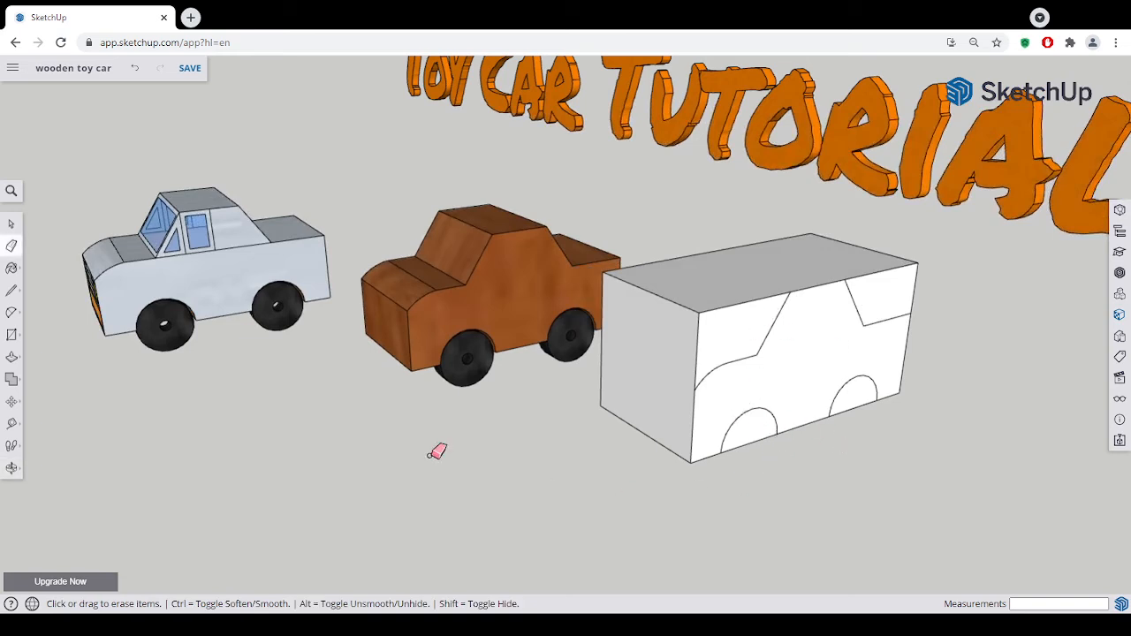
{"action": "left_click", "coordinate": [12, 358]}
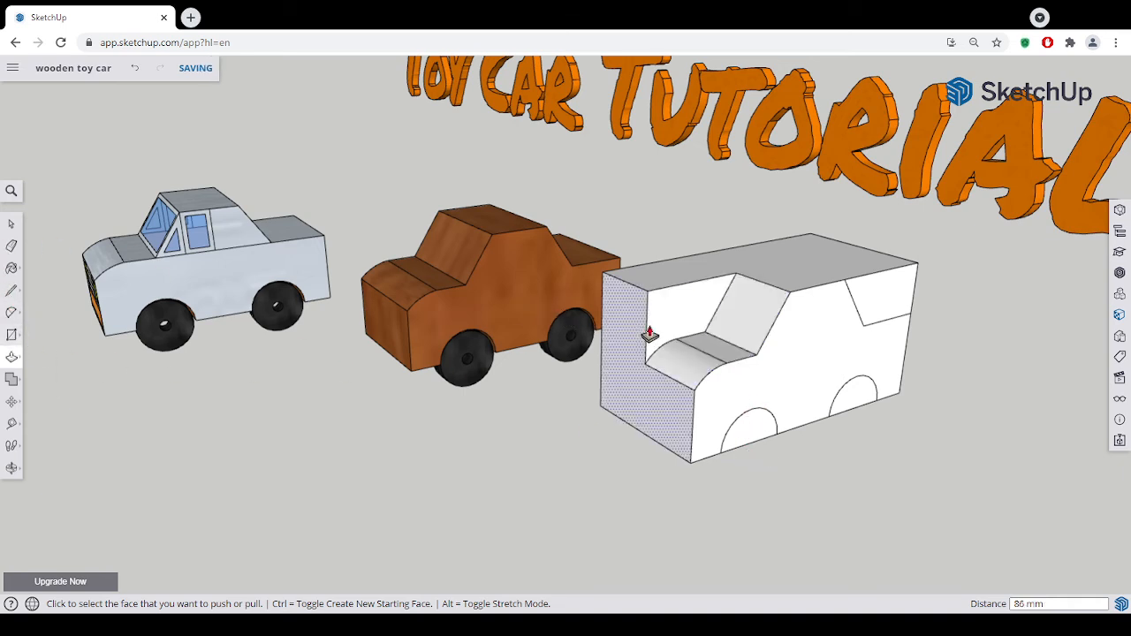
{"action": "left_click", "coordinate": [675, 329]}
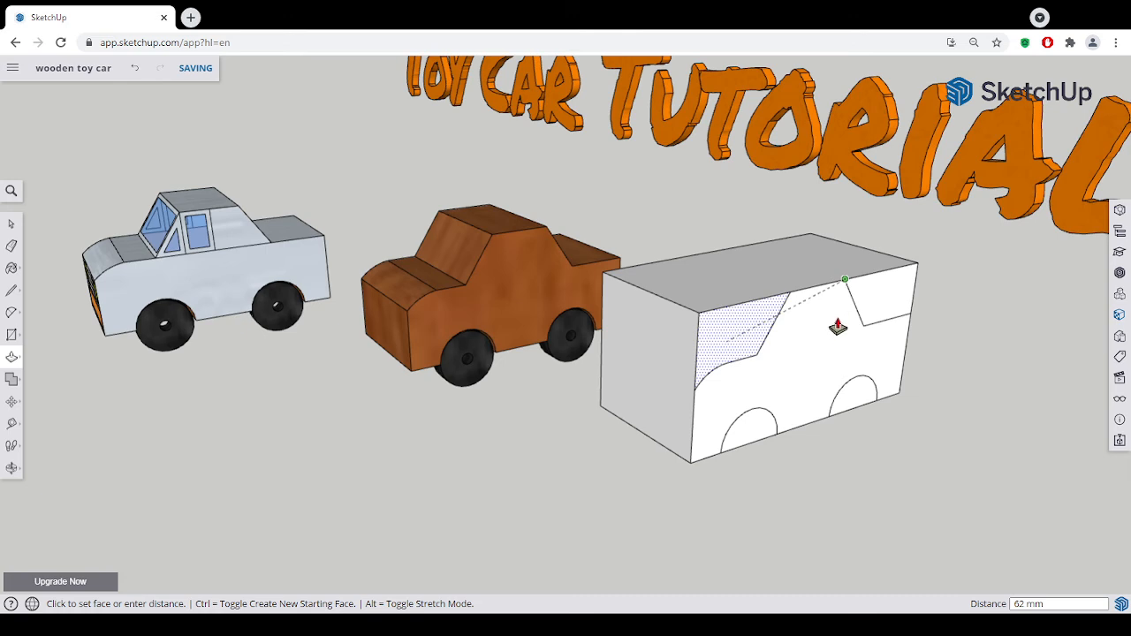
{"action": "left_click", "coordinate": [704, 345]}
{"action": "scroll", "coordinate": [707, 347], "scroll_direction": "up", "scroll_amount": 4}
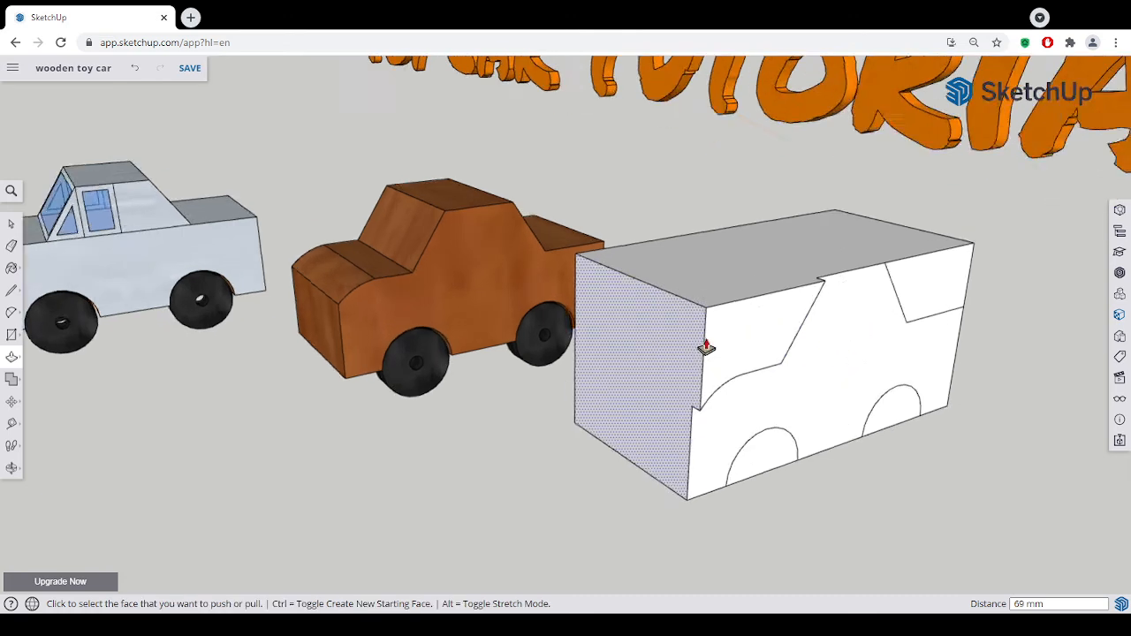
{"action": "left_click", "coordinate": [734, 349]}
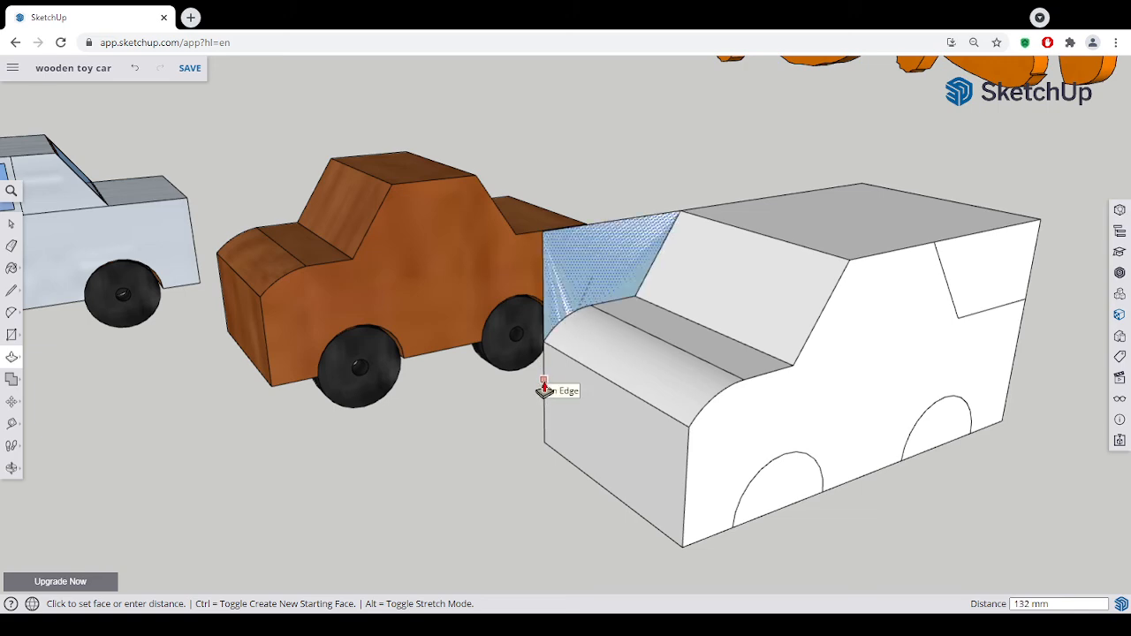
Push the waste face behind the rear window 125 mm through the block to cut the boot shape
{"action": "key", "text": "o"}
{"action": "left_click_drag", "start_coordinate": [846, 397], "coordinate": [527, 437]}
{"action": "key", "text": "p"}
{"action": "left_click", "coordinate": [528, 438]}
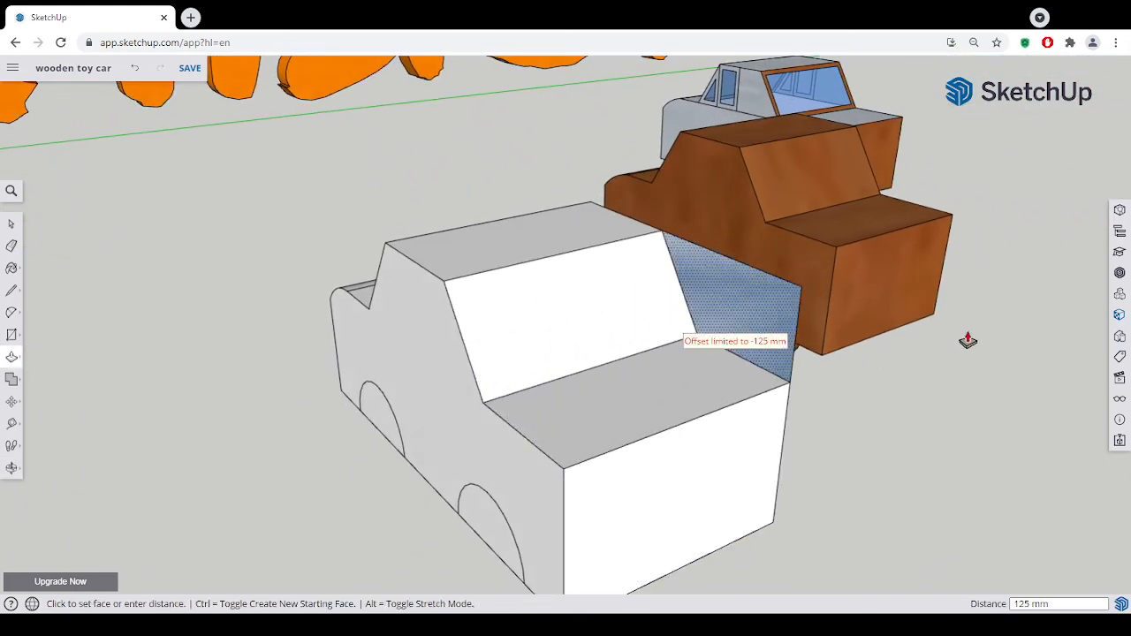
{"action": "left_click", "coordinate": [784, 470]}
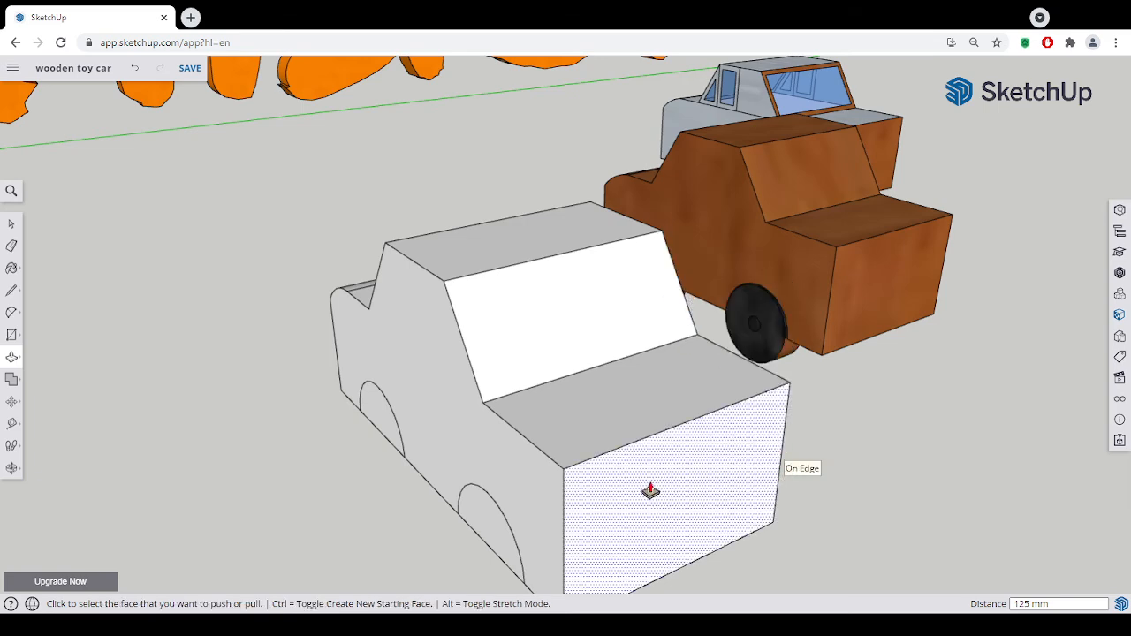
Push the front and rear wheel arch faces 125 mm through the body to cut both wheel openings
{"action": "middle_click_drag", "start_coordinate": [575, 487], "coordinate": [954, 379]}
{"action": "middle_click_drag", "start_coordinate": [1025, 432], "coordinate": [919, 360]}
{"action": "key", "text": "p"}
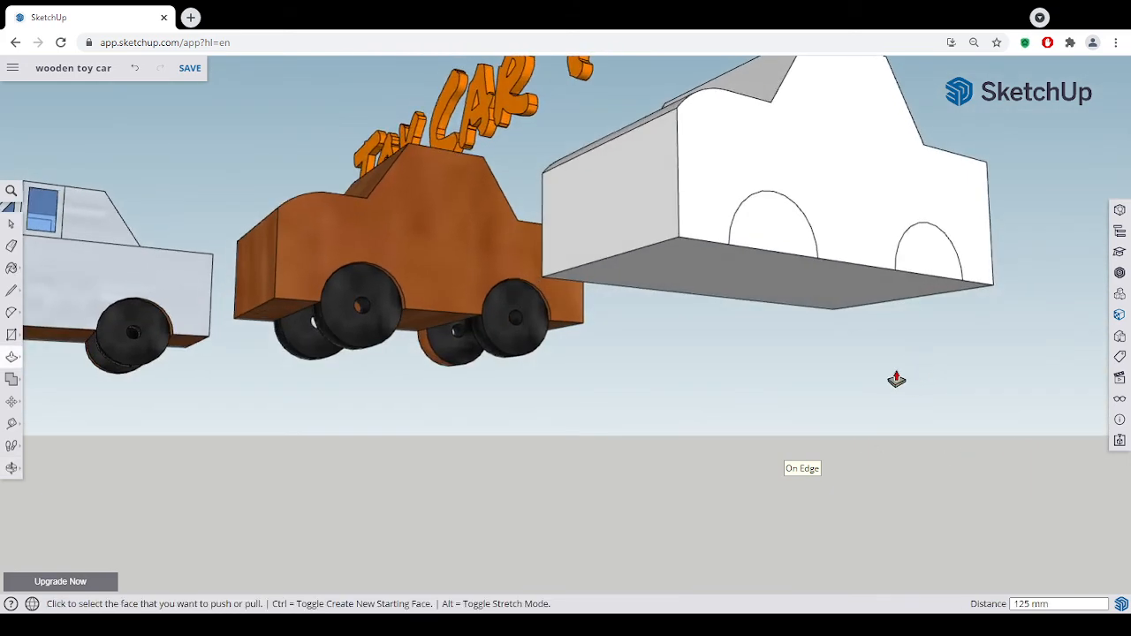
{"action": "left_click", "coordinate": [762, 242]}
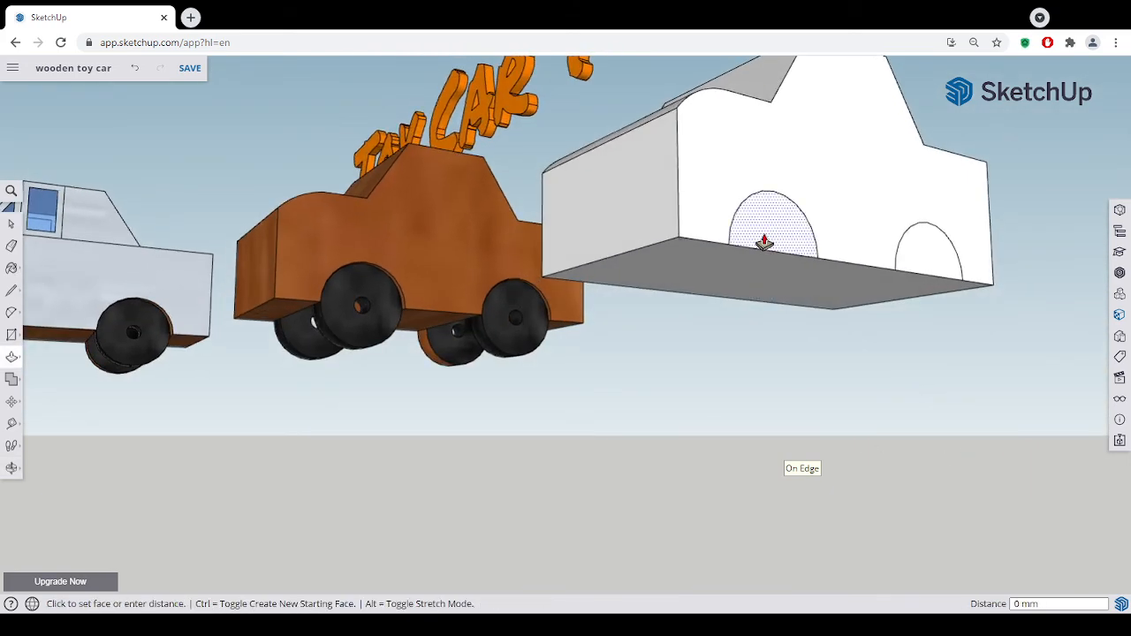
{"action": "left_click", "coordinate": [588, 290]}
{"action": "left_click", "coordinate": [914, 268]}
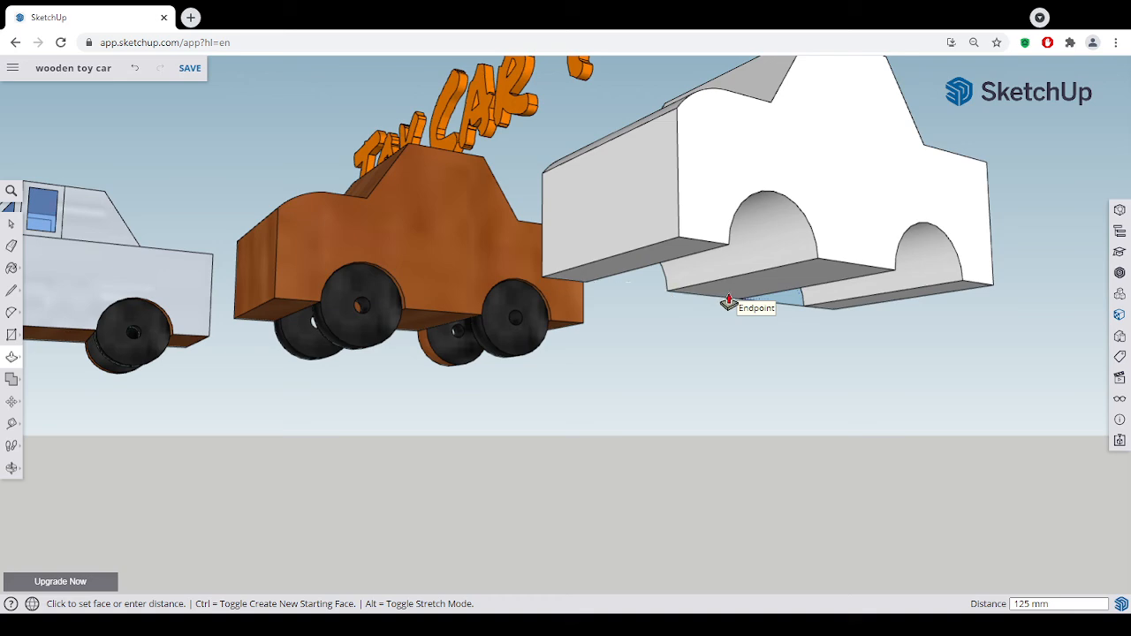
{"action": "left_click", "coordinate": [742, 307]}
Select the whole white car body and paint it with Wood Bamboo Medium from the Wood materials
{"action": "middle_click_drag", "start_coordinate": [861, 345], "coordinate": [783, 434]}
{"action": "scroll", "coordinate": [846, 492], "scroll_direction": "down", "scroll_amount": 3}
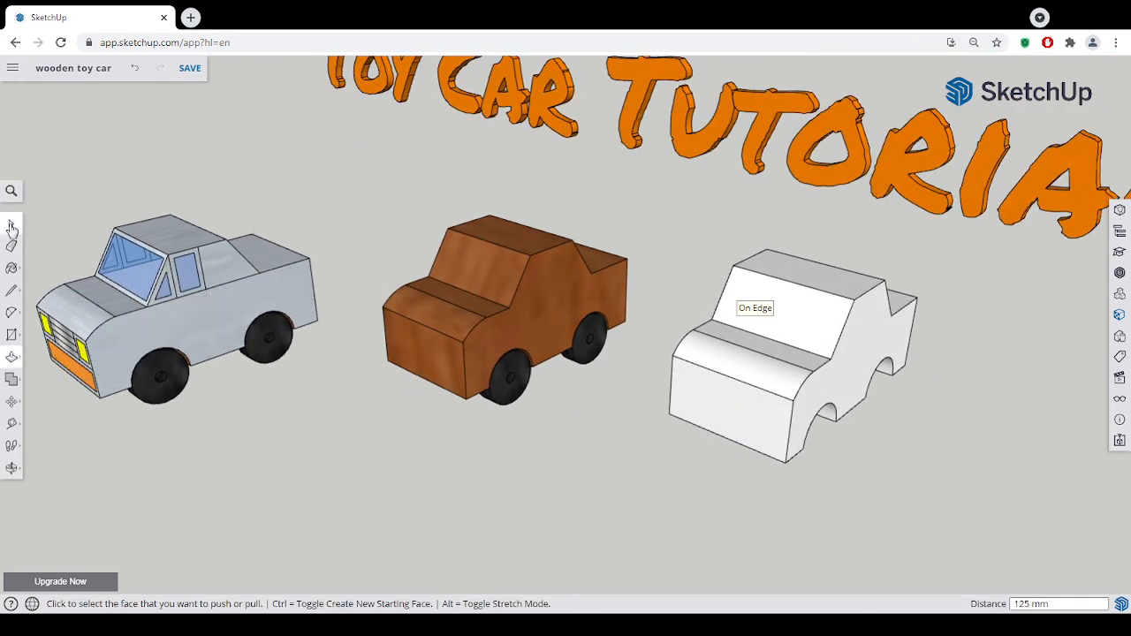
{"action": "left_click", "coordinate": [13, 225]}
{"action": "left_click_drag", "start_coordinate": [695, 274], "coordinate": [930, 488]}
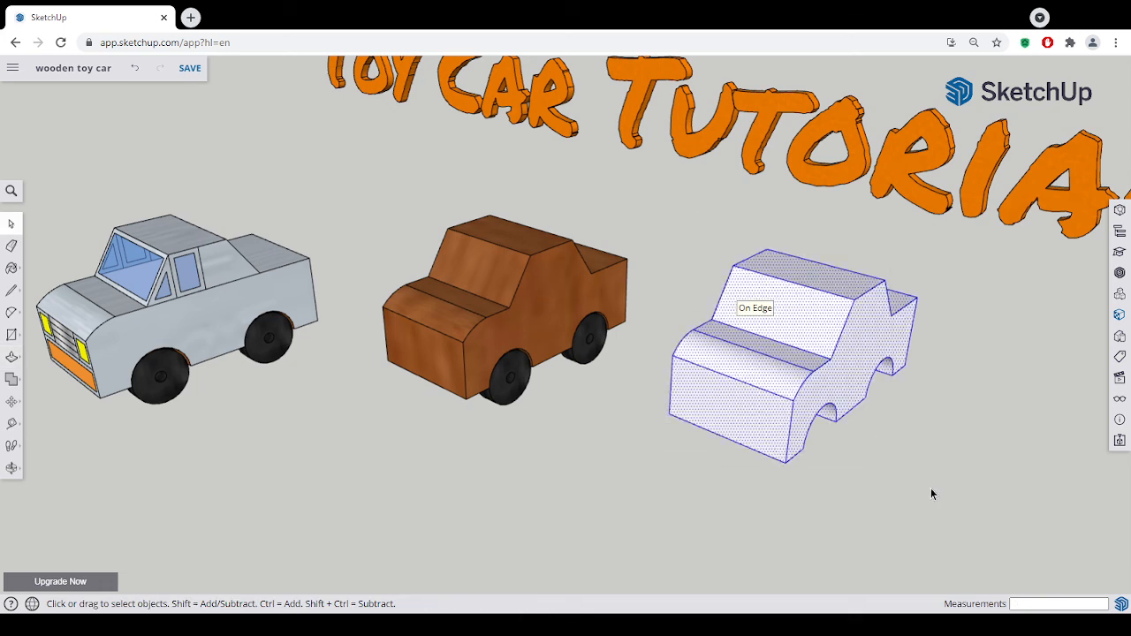
{"action": "left_click", "coordinate": [13, 269]}
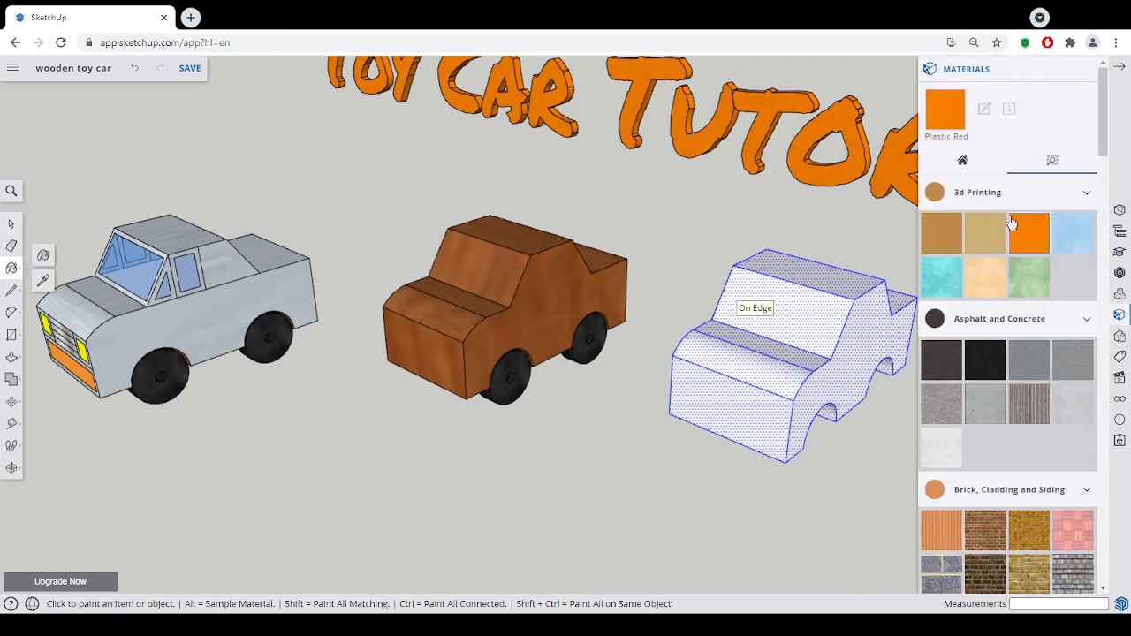
{"action": "left_click", "coordinate": [1086, 195]}
{"action": "left_click", "coordinate": [1088, 230]}
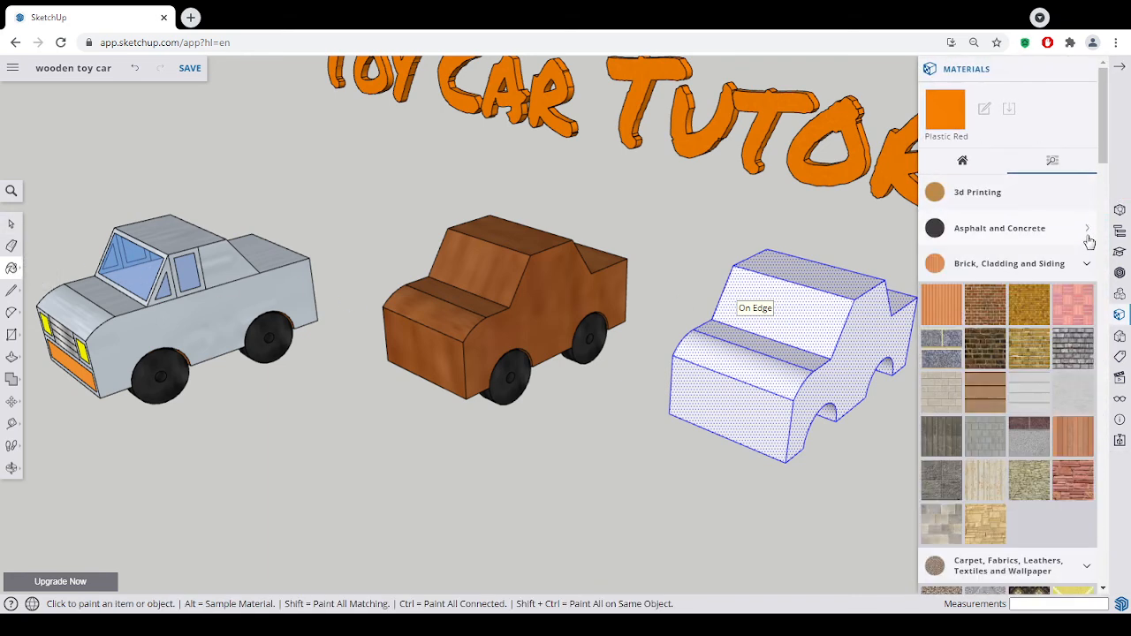
{"action": "left_click", "coordinate": [1088, 267]}
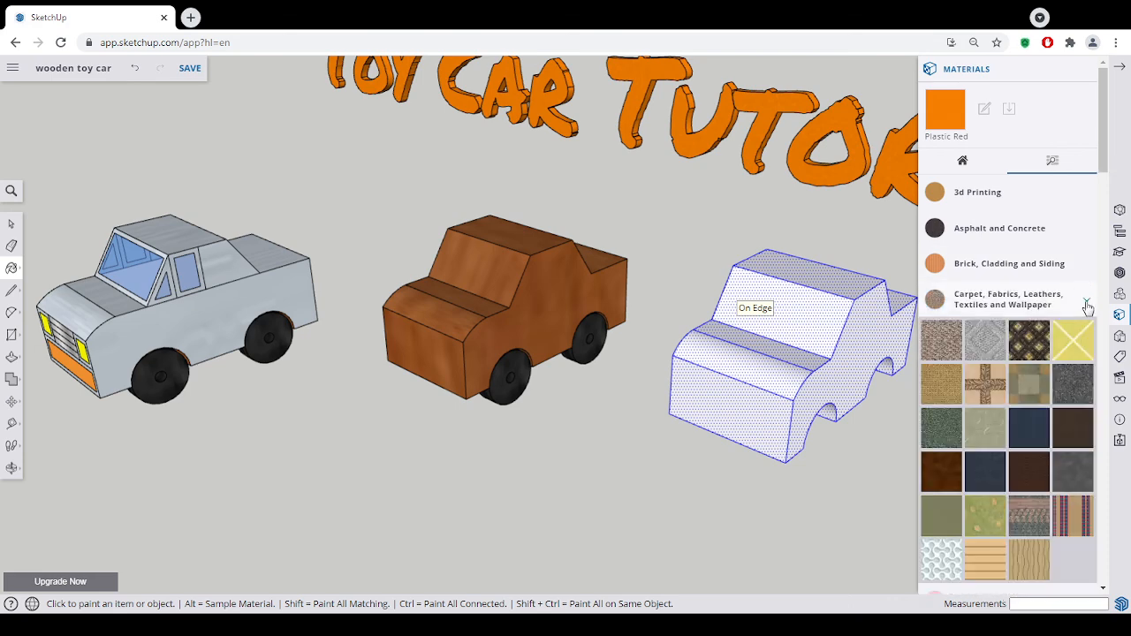
{"action": "left_click", "coordinate": [1087, 304]}
{"action": "left_click", "coordinate": [1088, 336]}
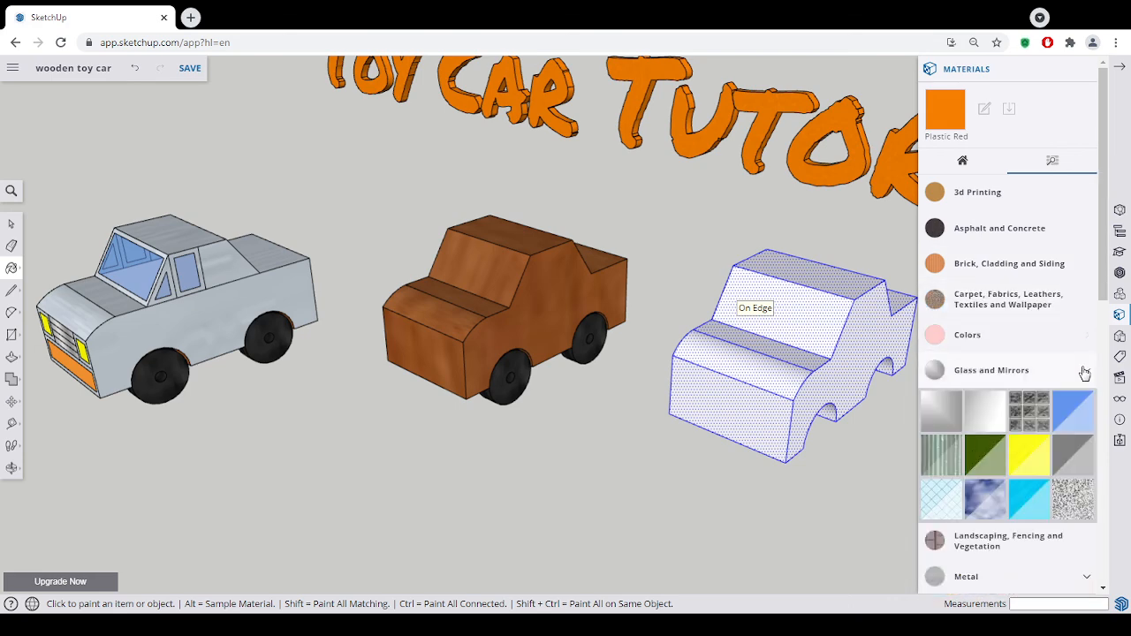
{"action": "left_click", "coordinate": [1086, 372]}
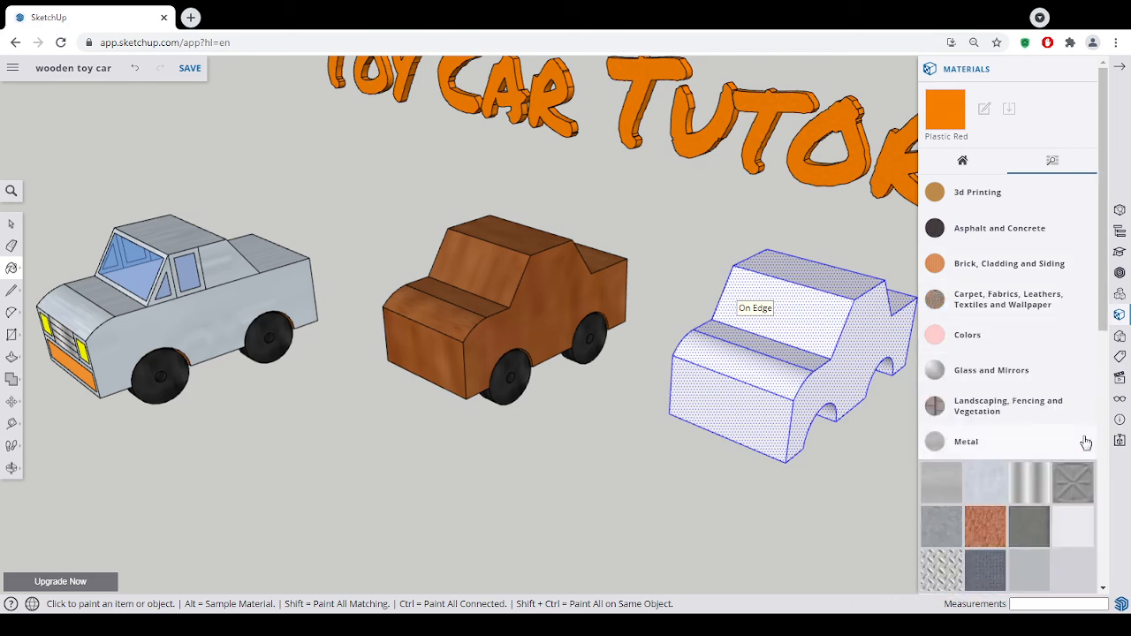
{"action": "left_click", "coordinate": [1086, 442]}
{"action": "scroll", "coordinate": [1086, 434], "scroll_direction": "down", "scroll_amount": 5}
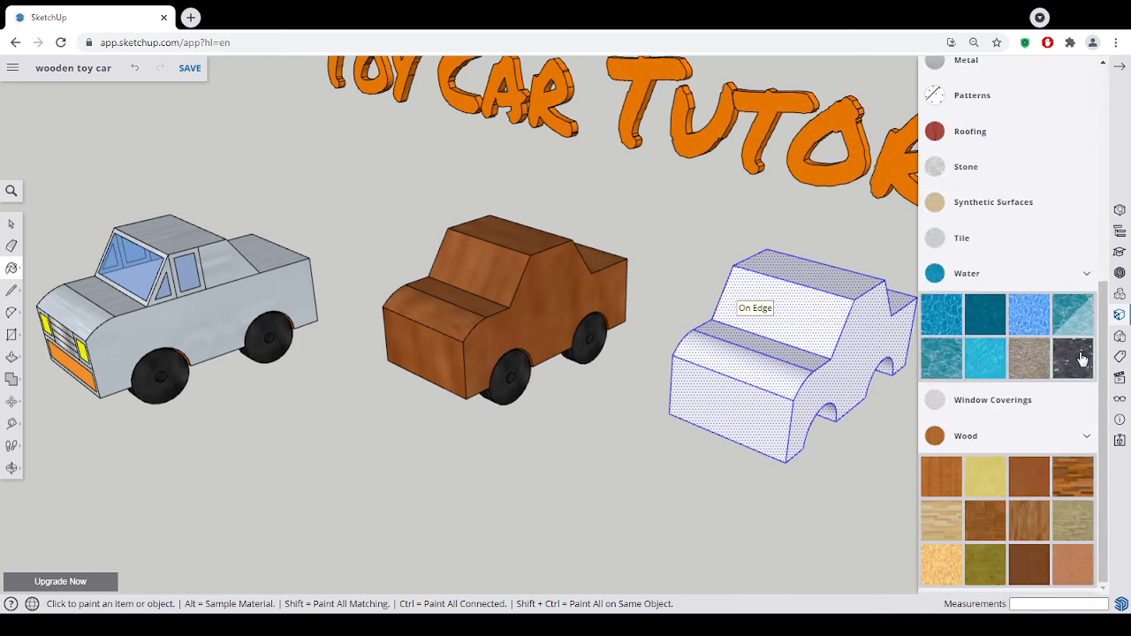
{"action": "left_click", "coordinate": [1087, 274]}
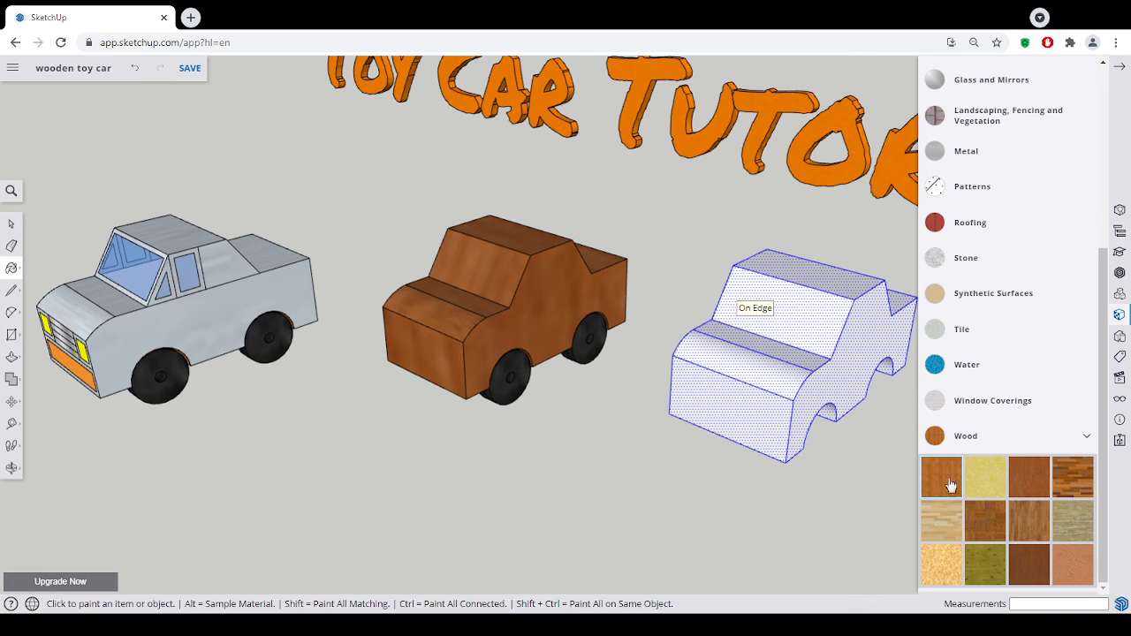
{"action": "left_click", "coordinate": [949, 485]}
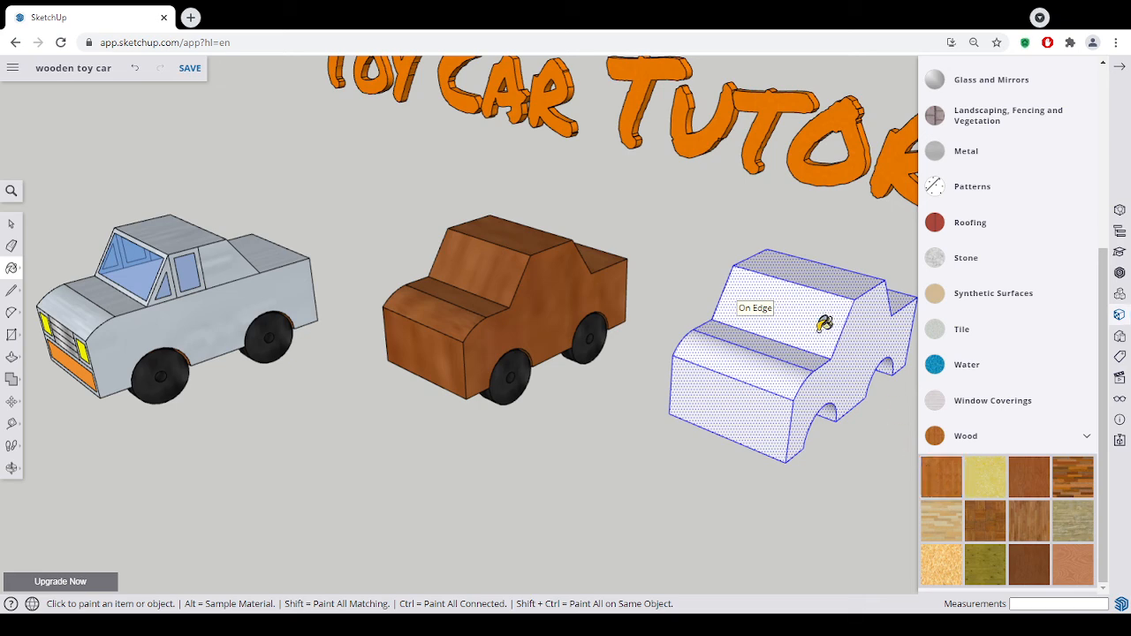
{"action": "left_click", "coordinate": [824, 325]}
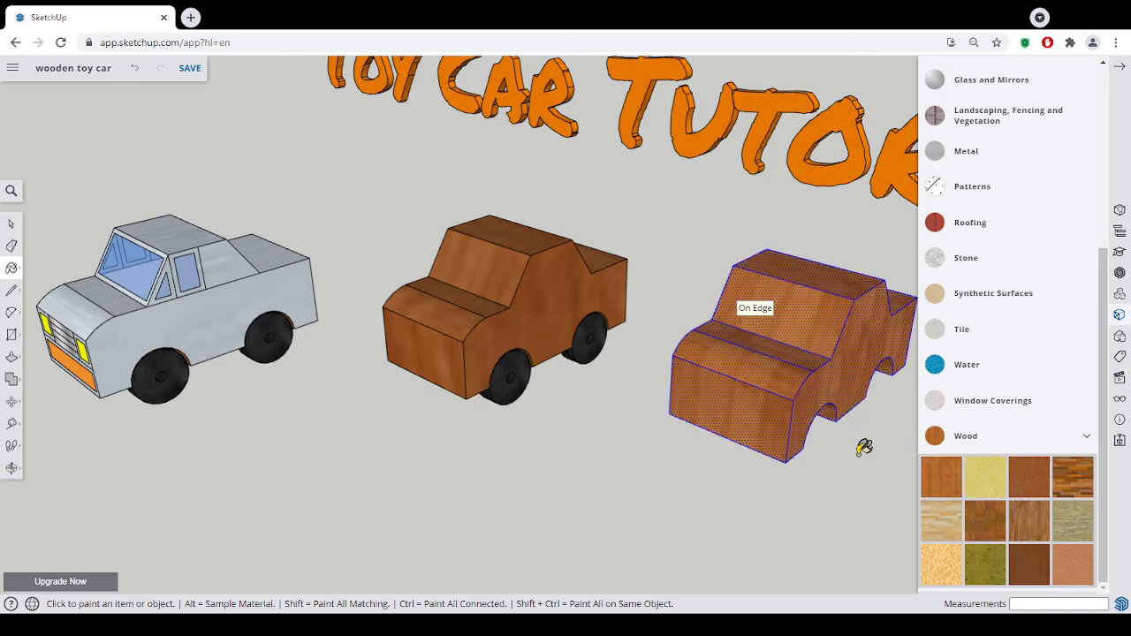
{"action": "mouse_move", "coordinate": [778, 415]}
{"action": "middle_mouse_down"}
{"action": "mouse_move", "coordinate": [783, 424]}
{"action": "mouse_move", "coordinate": [769, 408]}
{"action": "middle_mouse_up"}
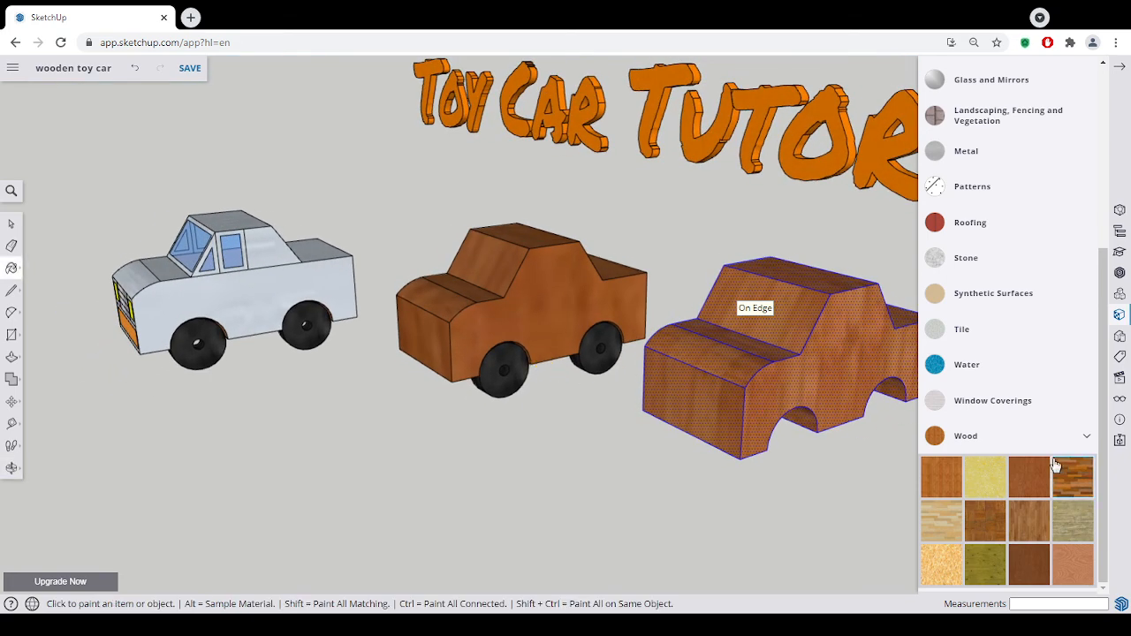
{"action": "scroll", "coordinate": [987, 257], "scroll_direction": "up", "scroll_amount": 3}
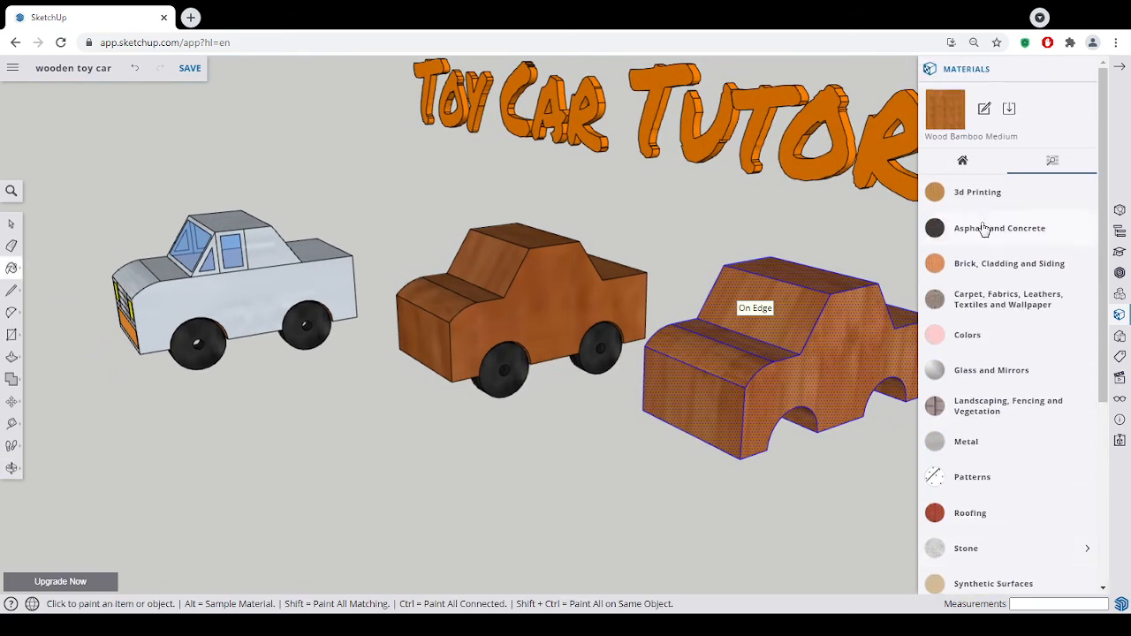
Deselect the car body and paint only its windscreen face with red Color A05 from the Colors materials
{"action": "left_click", "coordinate": [985, 344]}
{"action": "left_click", "coordinate": [948, 426]}
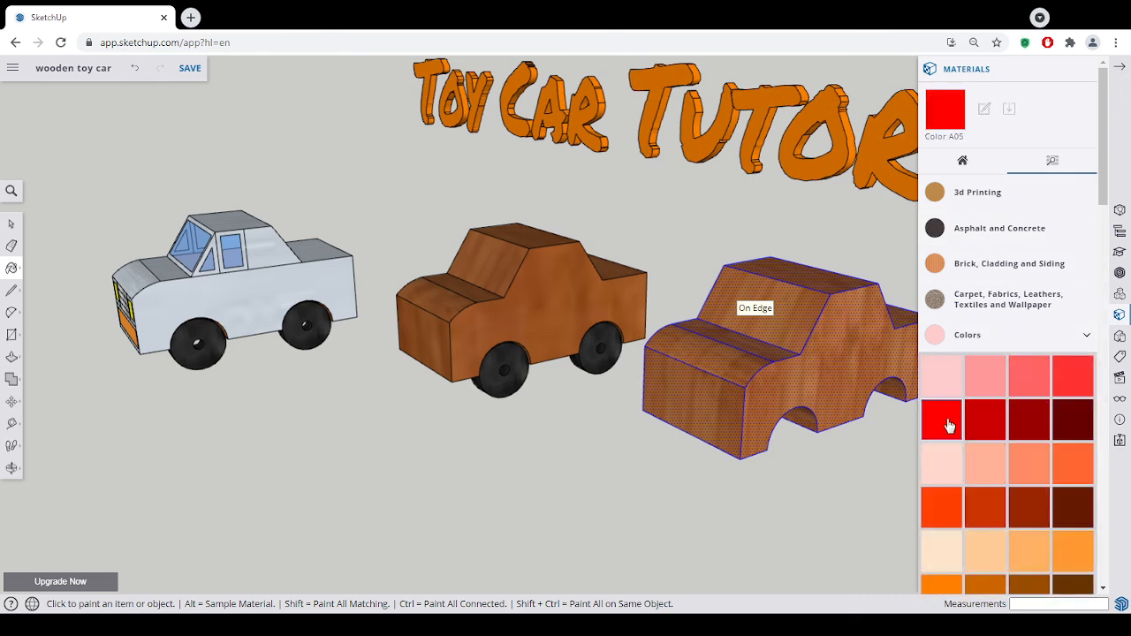
{"action": "left_click", "coordinate": [11, 223]}
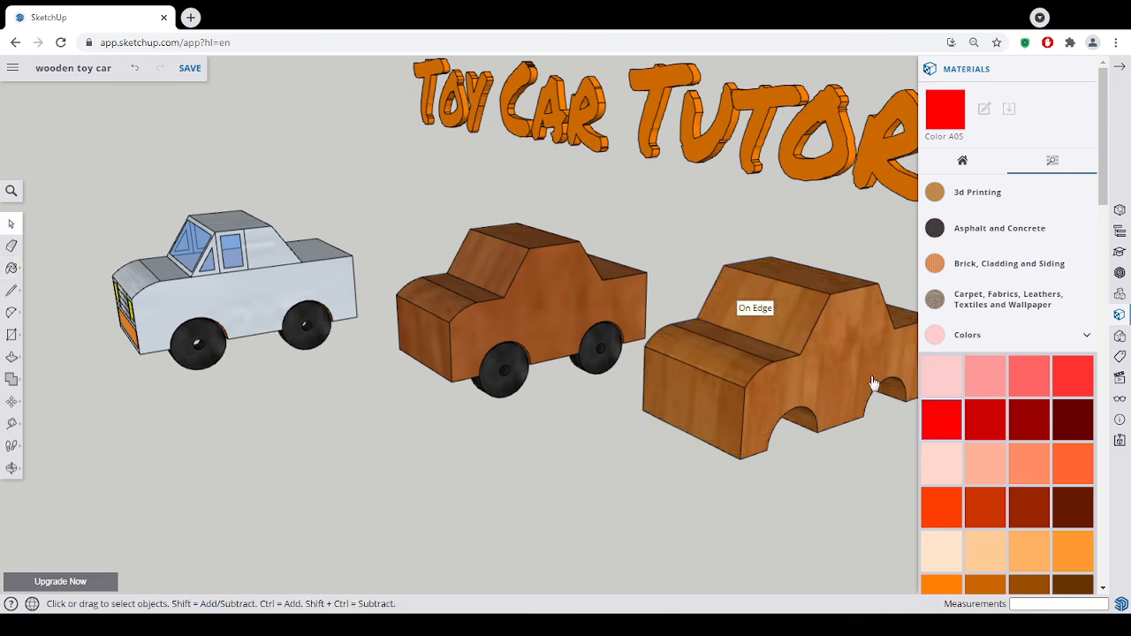
{"action": "key", "text": "b"}
{"action": "left_click", "coordinate": [810, 316]}
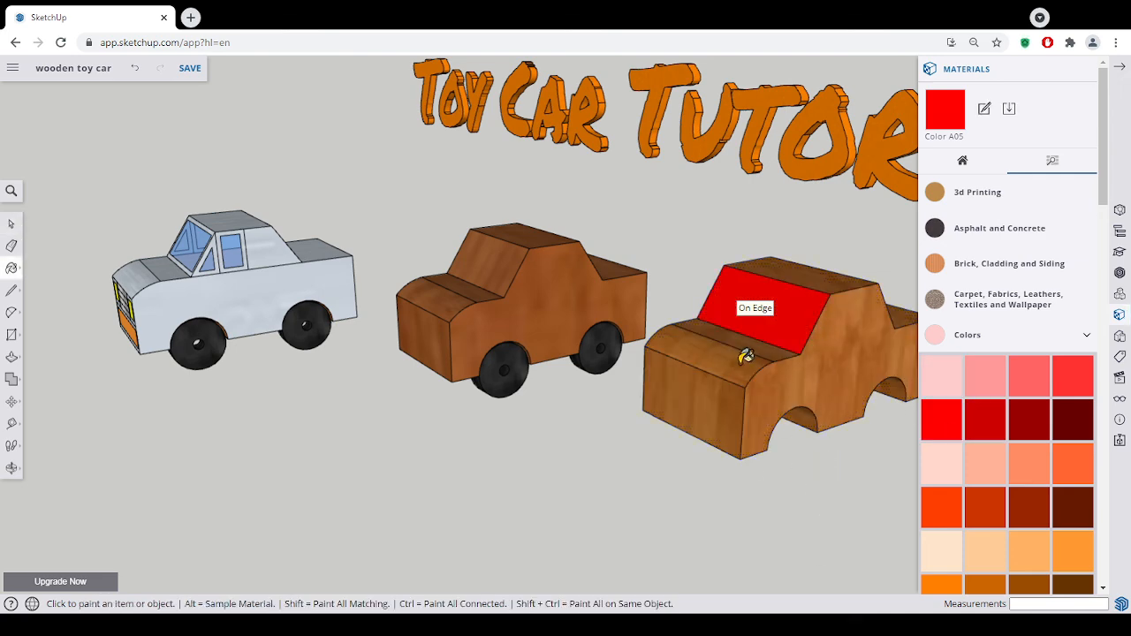
{"action": "middle_click_drag", "start_coordinate": [849, 411], "coordinate": [927, 426]}
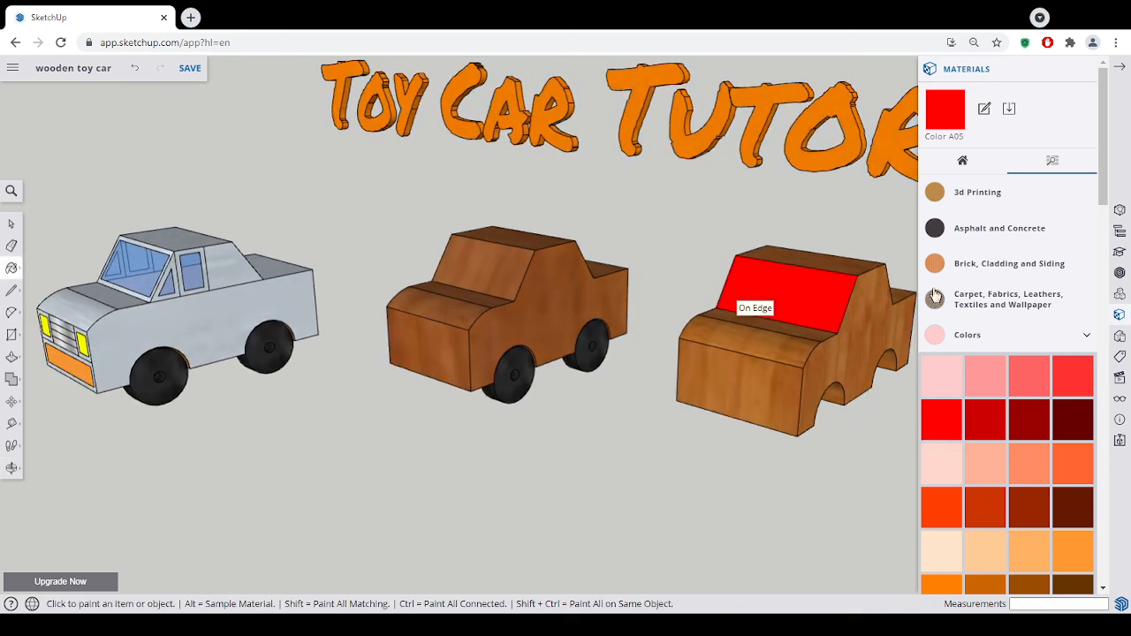
{"action": "left_click", "coordinate": [1121, 69]}
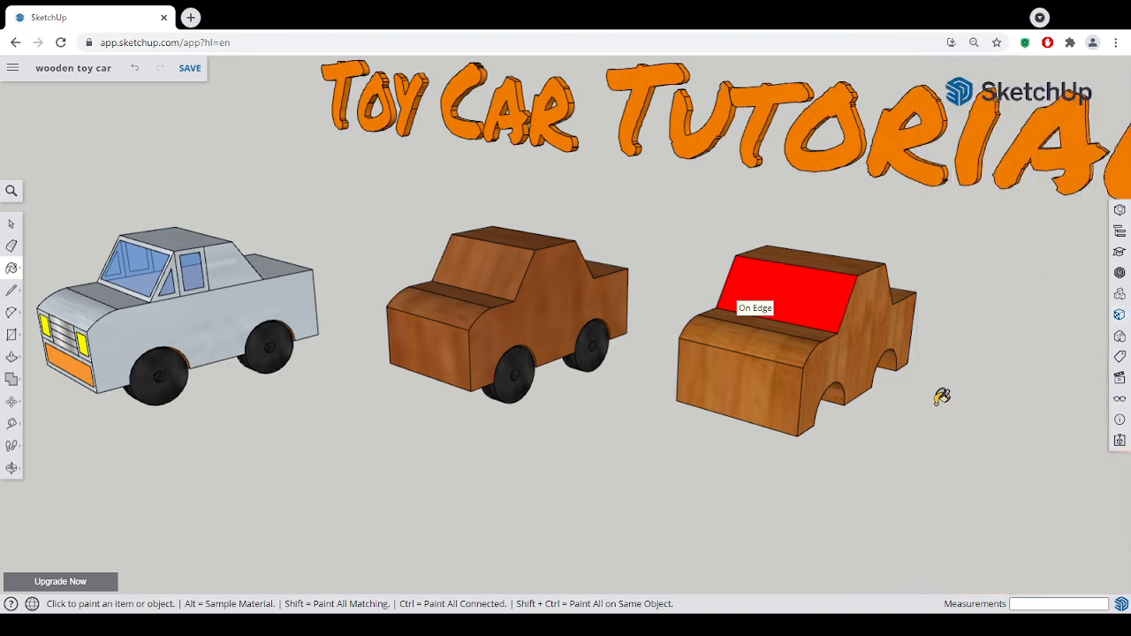
{"action": "key", "text": "space"}
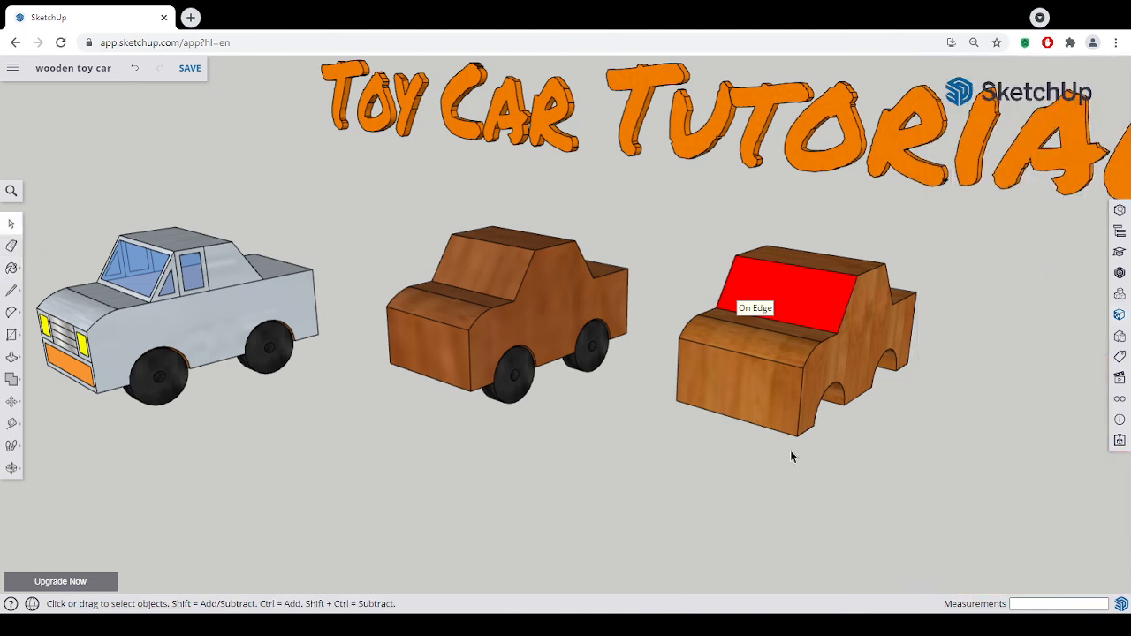